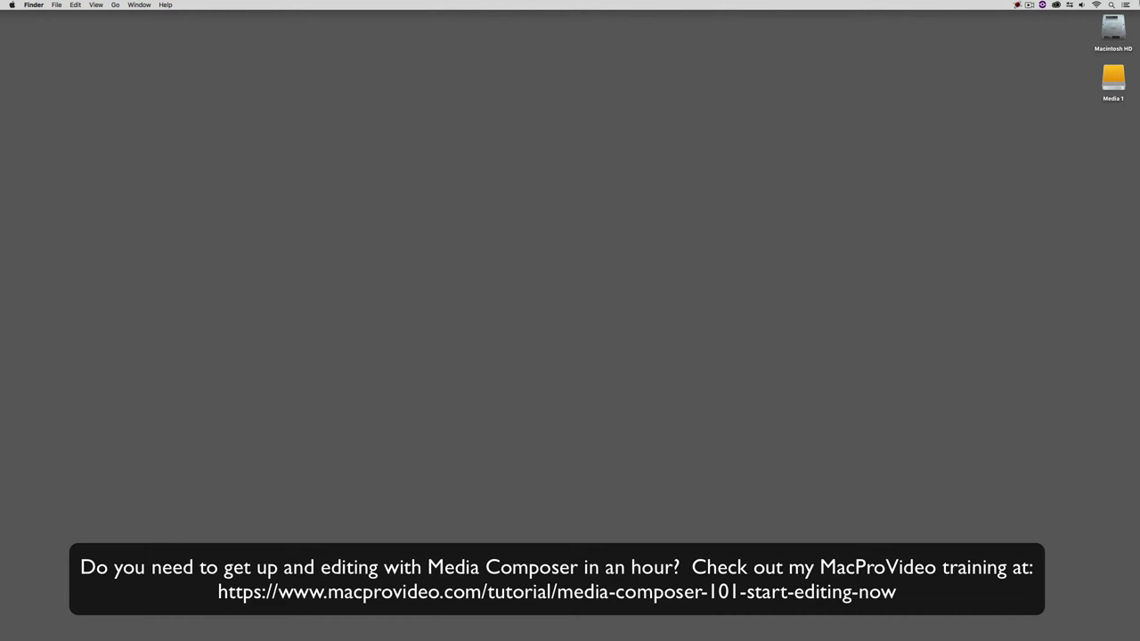
Step: Switch to Avid Media Composer, with the project window showing its Settings list
{"action": "key", "text": "super+Tab"}
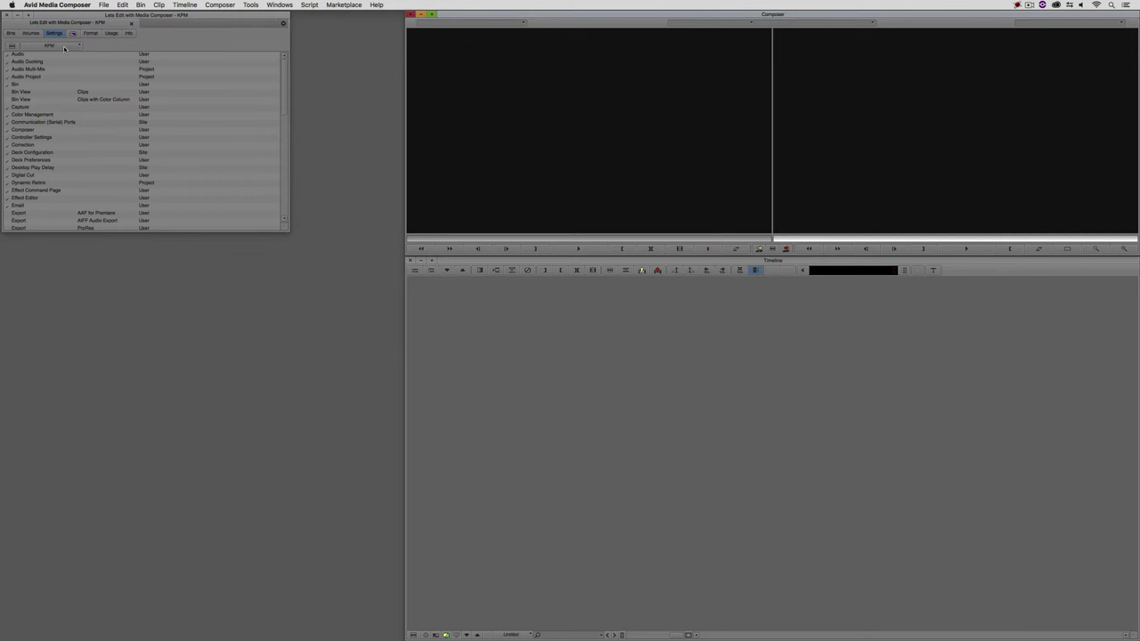
Step: Open Bin Settings, showing a 1-minute auto-save interval and 50 attic versions per file
{"action": "double_click", "coordinate": [20, 85]}
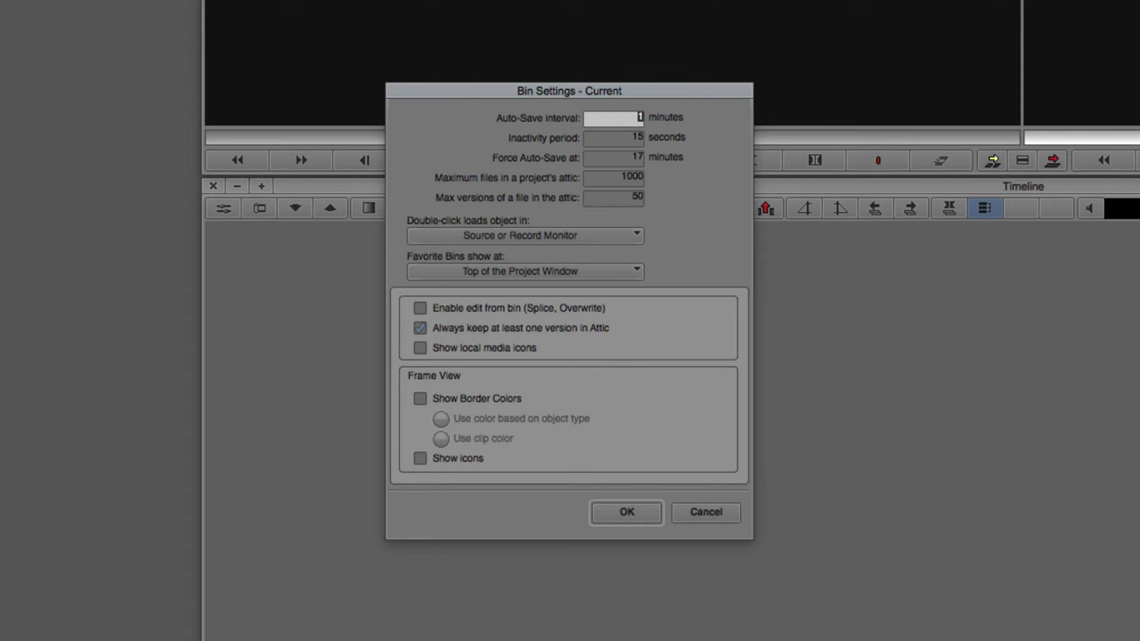
Step: Enter 5 minutes as the bin auto-save interval
{"action": "type", "text": "5"}
Step: Cancel Bin Settings, browse Finder to Users > Shared > AvidMediaComposer, then return to Avid
{"action": "left_click", "coordinate": [718, 513]}
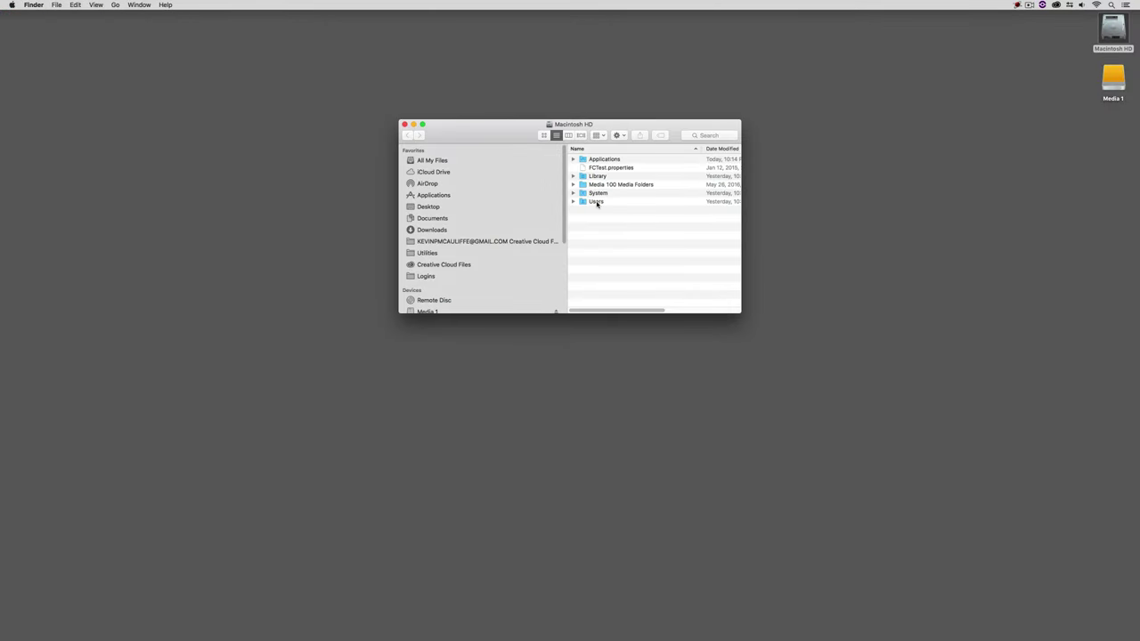
{"action": "double_click", "coordinate": [596, 203]}
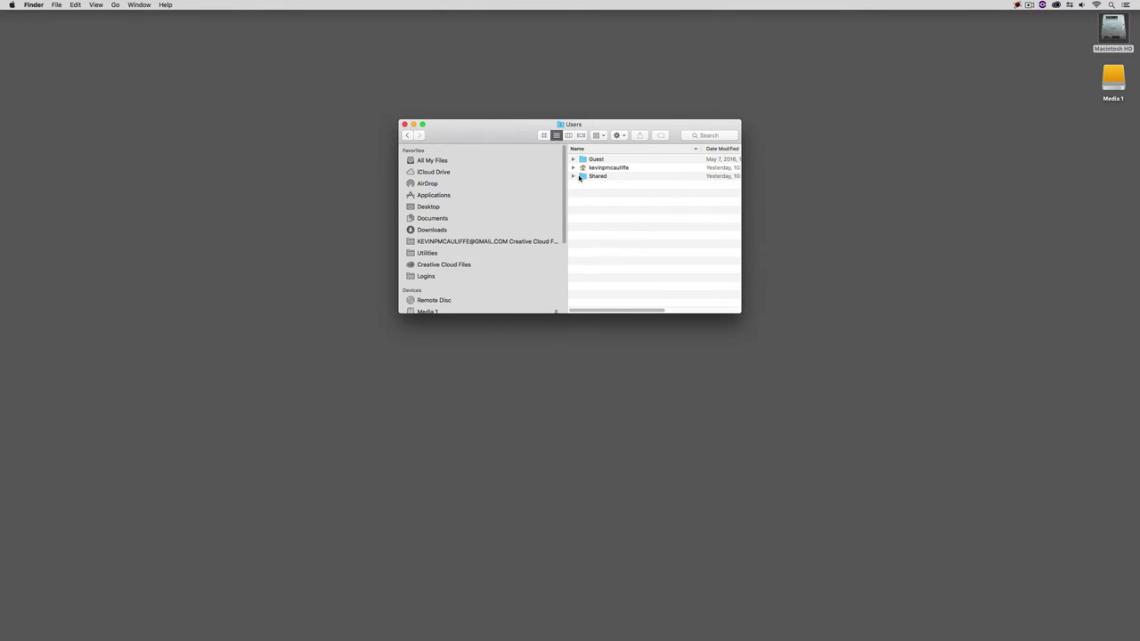
{"action": "double_click", "coordinate": [595, 176]}
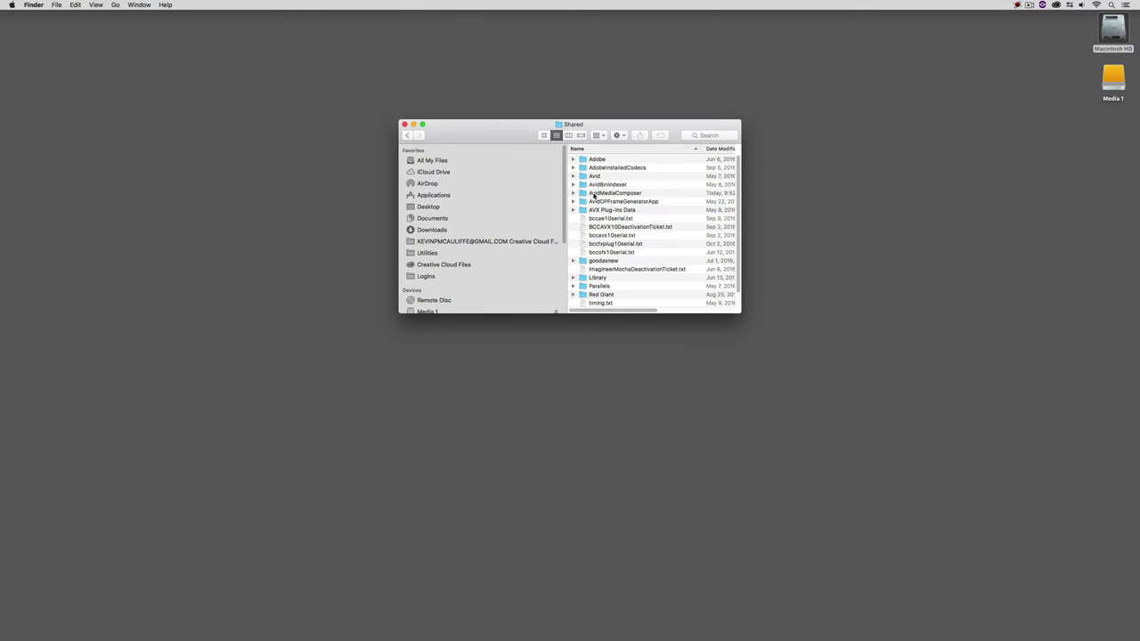
{"action": "double_click", "coordinate": [606, 193]}
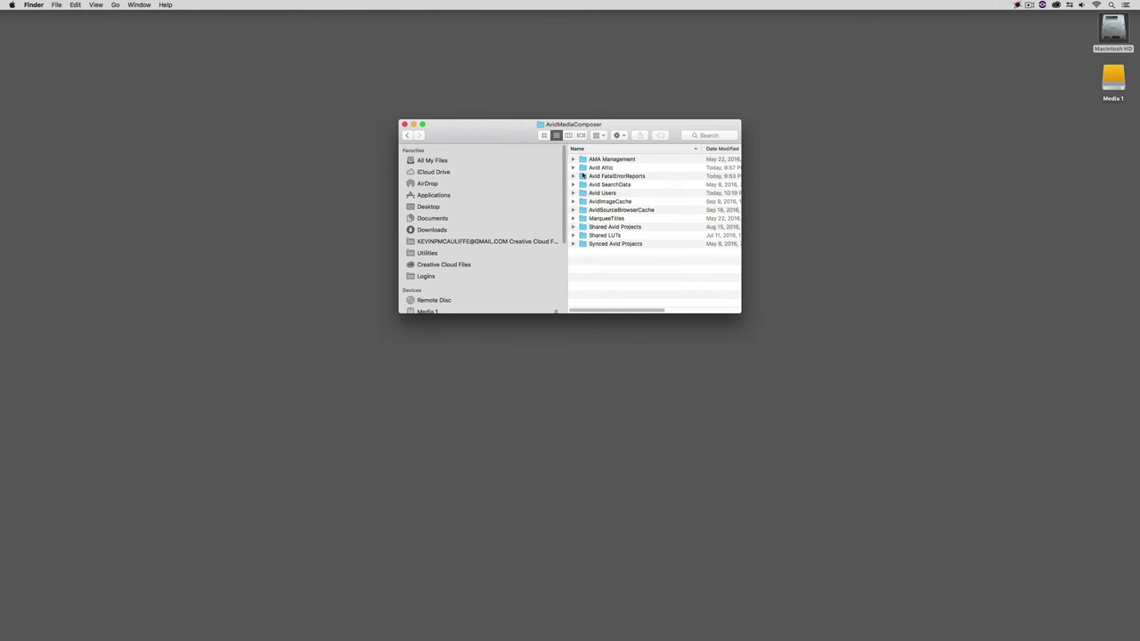
{"action": "left_click", "coordinate": [203, 618]}
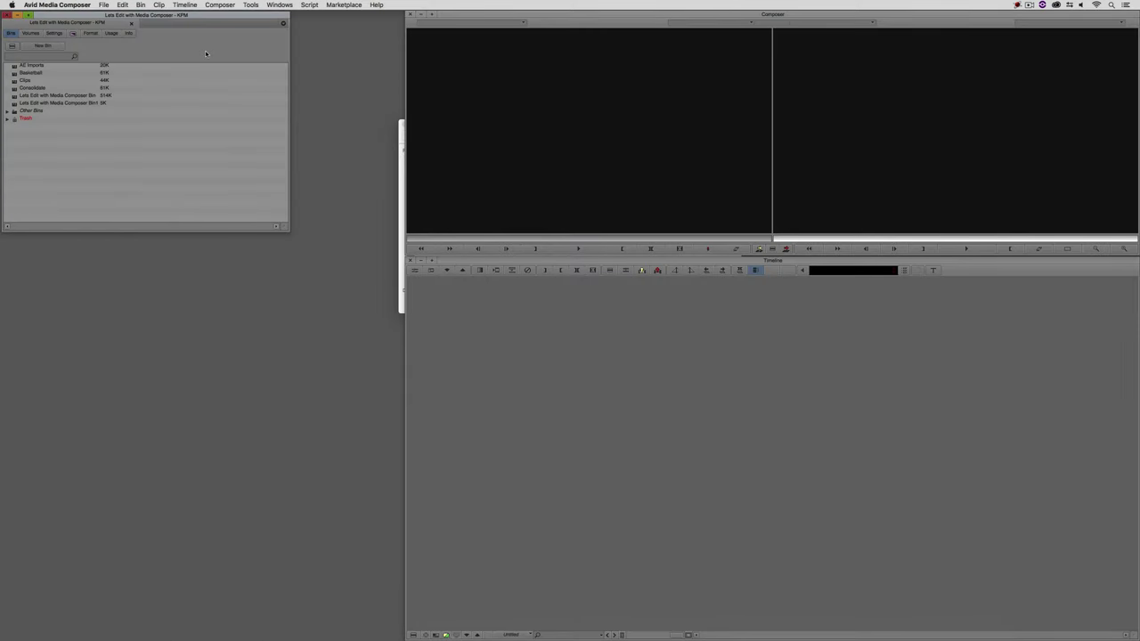
{"action": "left_click", "coordinate": [6, 16]}
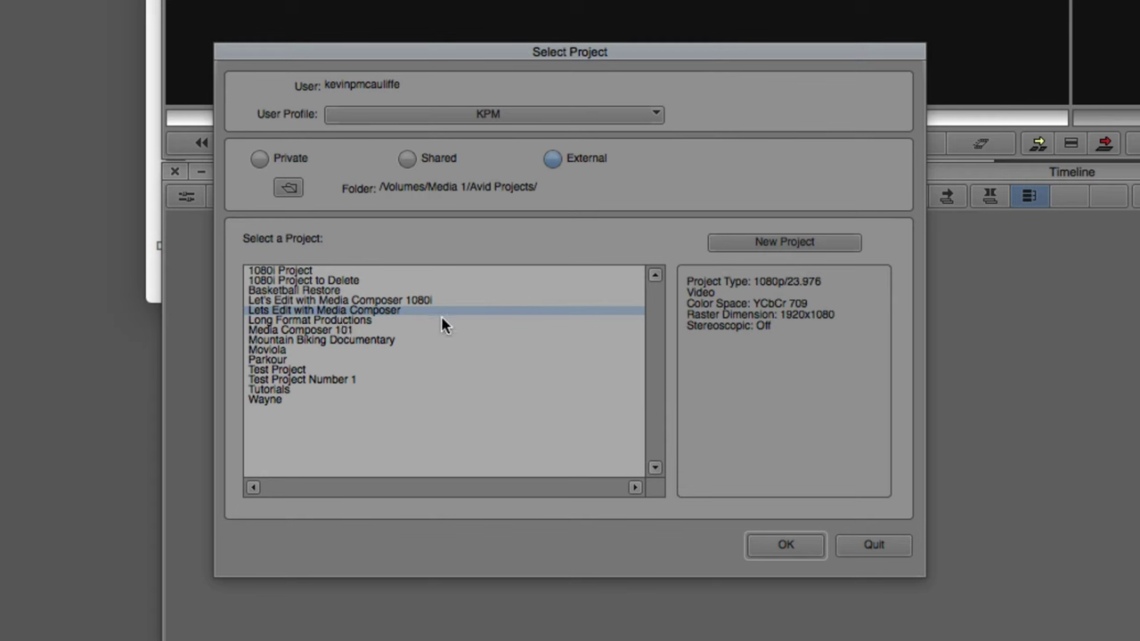
{"action": "left_click", "coordinate": [788, 544]}
{"action": "left_click", "coordinate": [259, 159]}
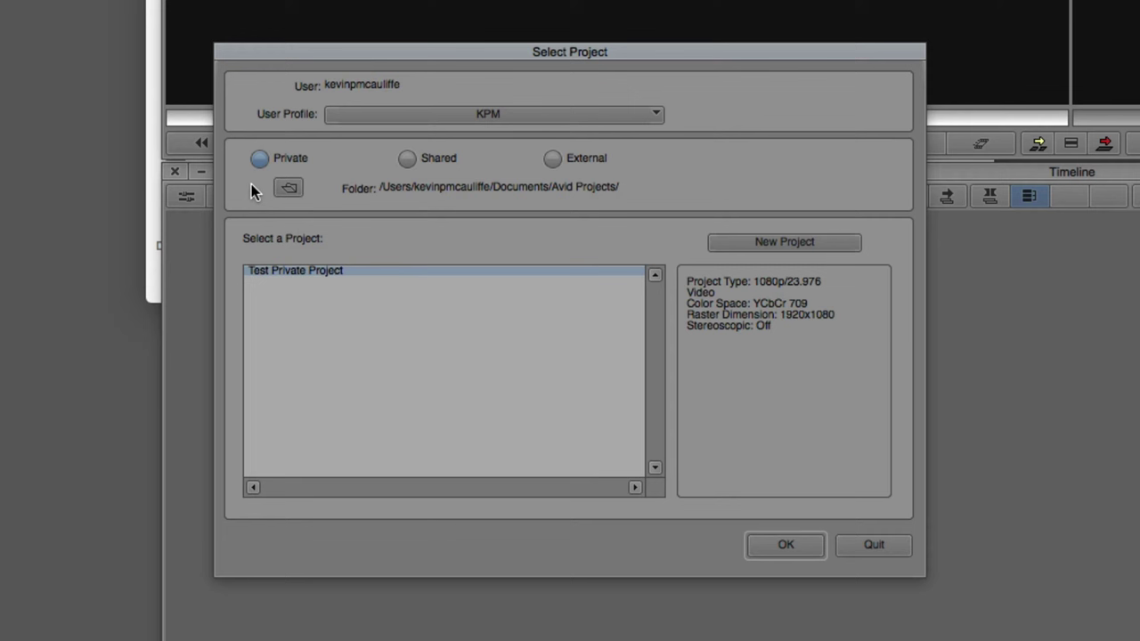
{"action": "left_click", "coordinate": [552, 158]}
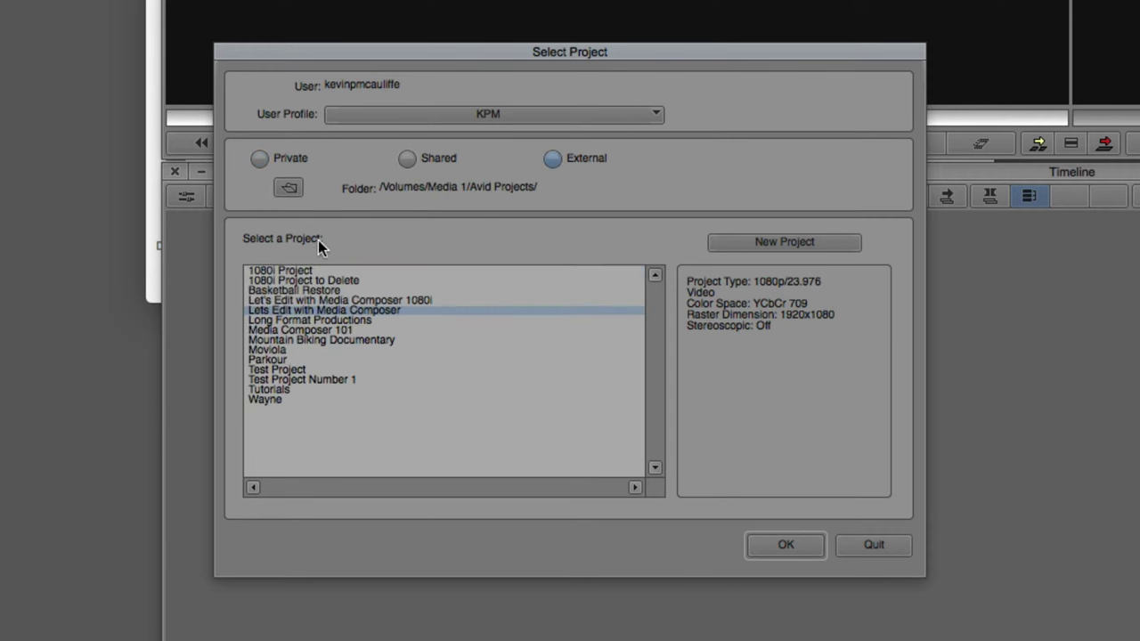
{"action": "left_click", "coordinate": [787, 545]}
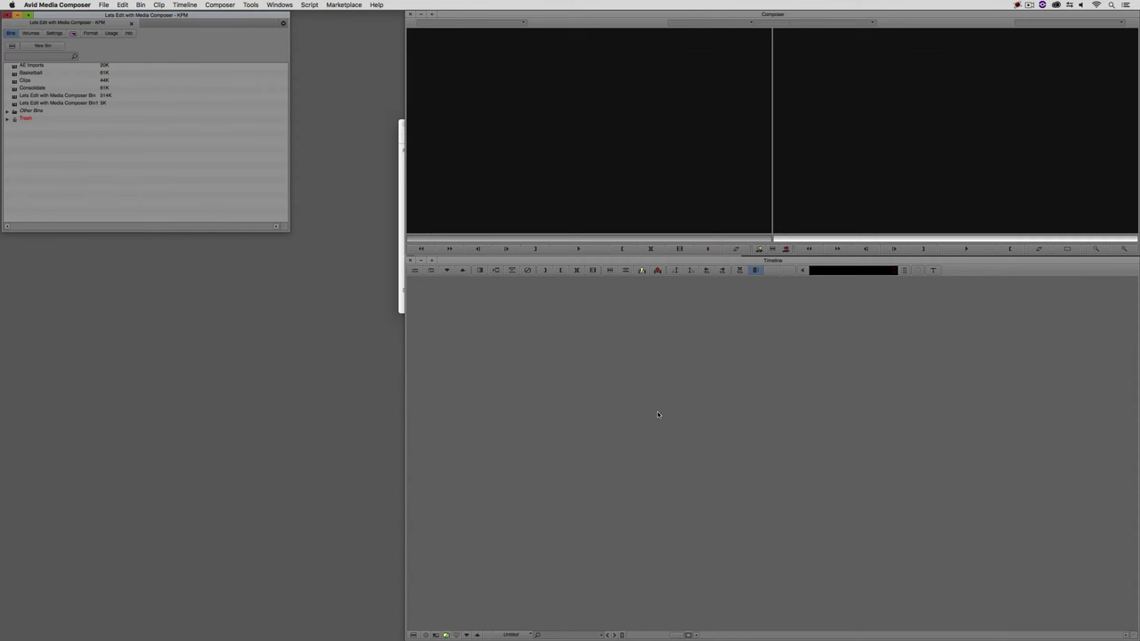
Step: In Finder, open the Avid Attic folder, collapse its expanded subfolders, and sort by name
{"action": "key", "text": "super+q"}
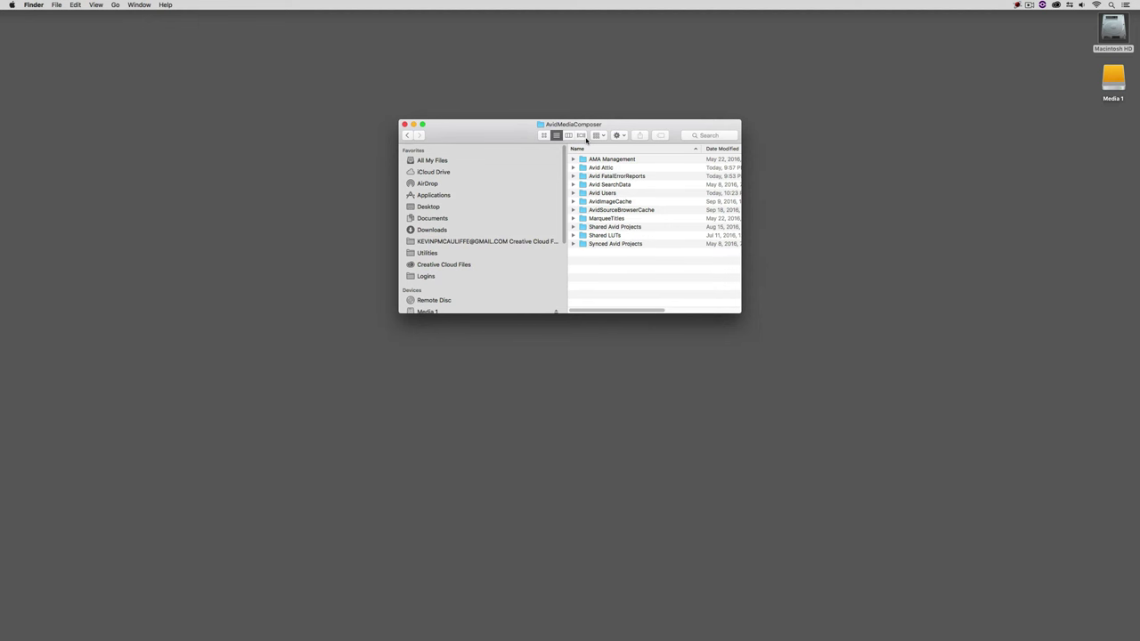
{"action": "double_click", "coordinate": [593, 166]}
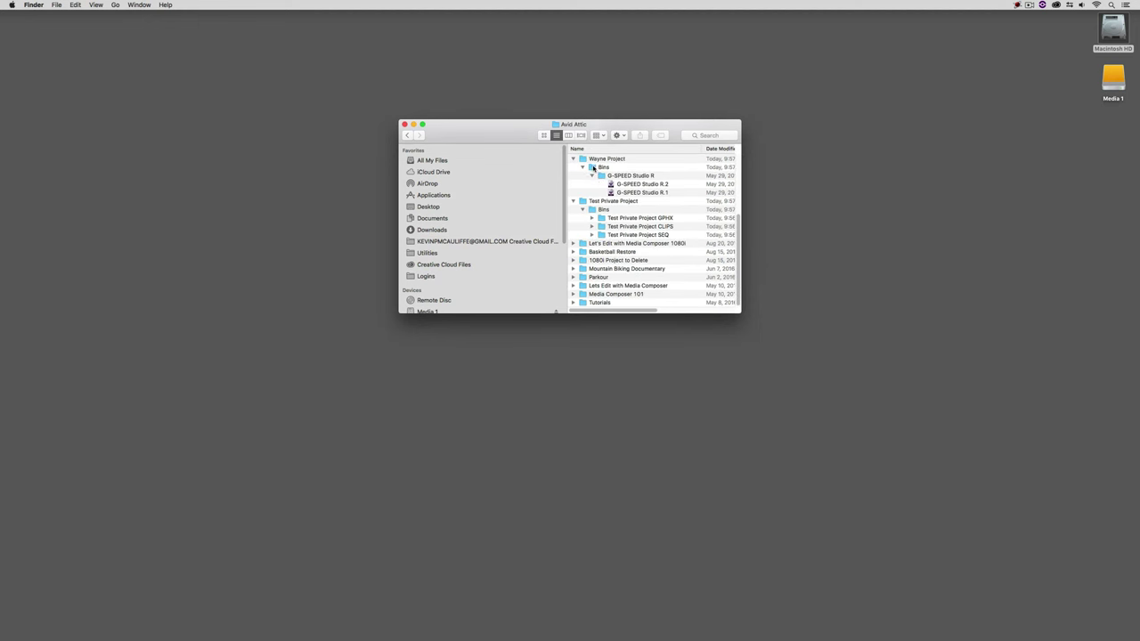
{"action": "left_click", "coordinate": [573, 200]}
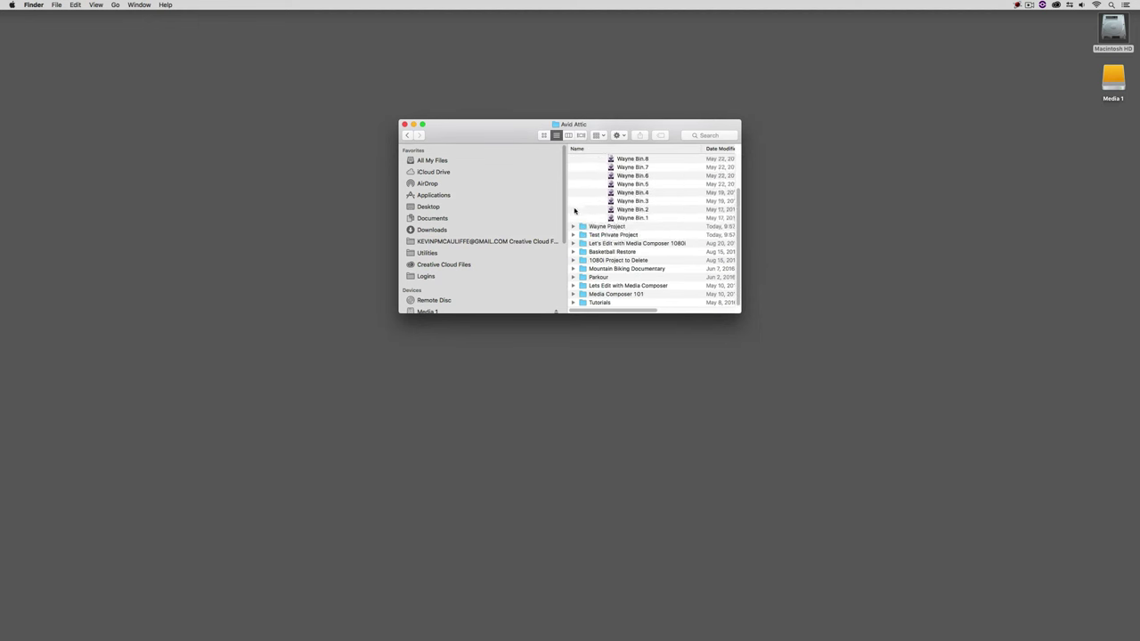
{"action": "scroll", "coordinate": [614, 214], "scroll_direction": "up", "scroll_amount": 3}
{"action": "left_click", "coordinate": [573, 159]}
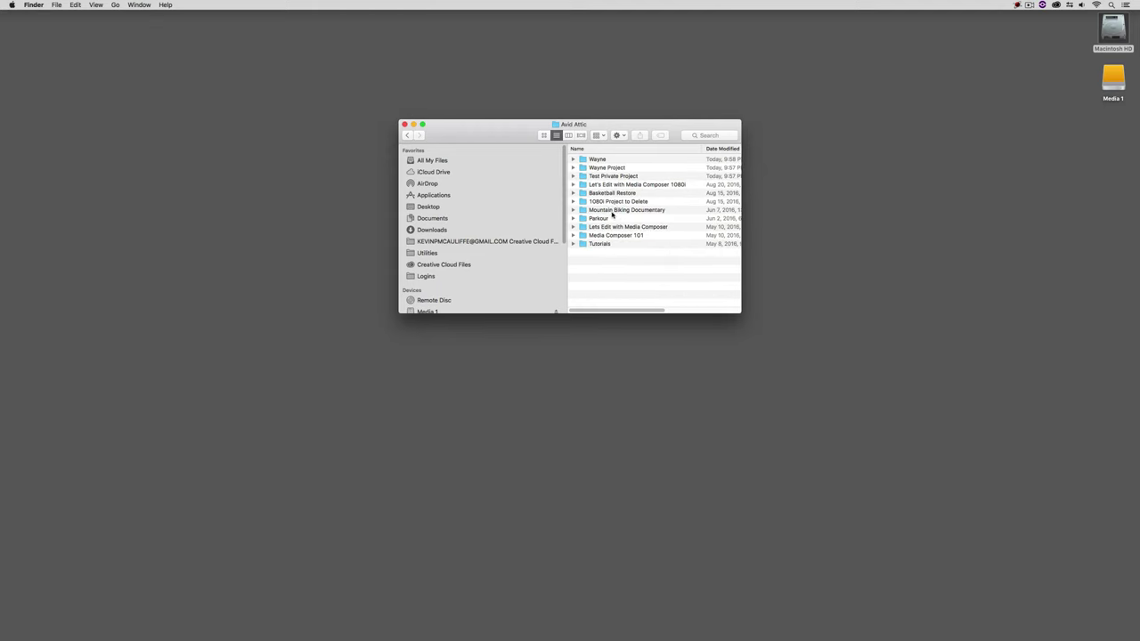
{"action": "left_click", "coordinate": [604, 147]}
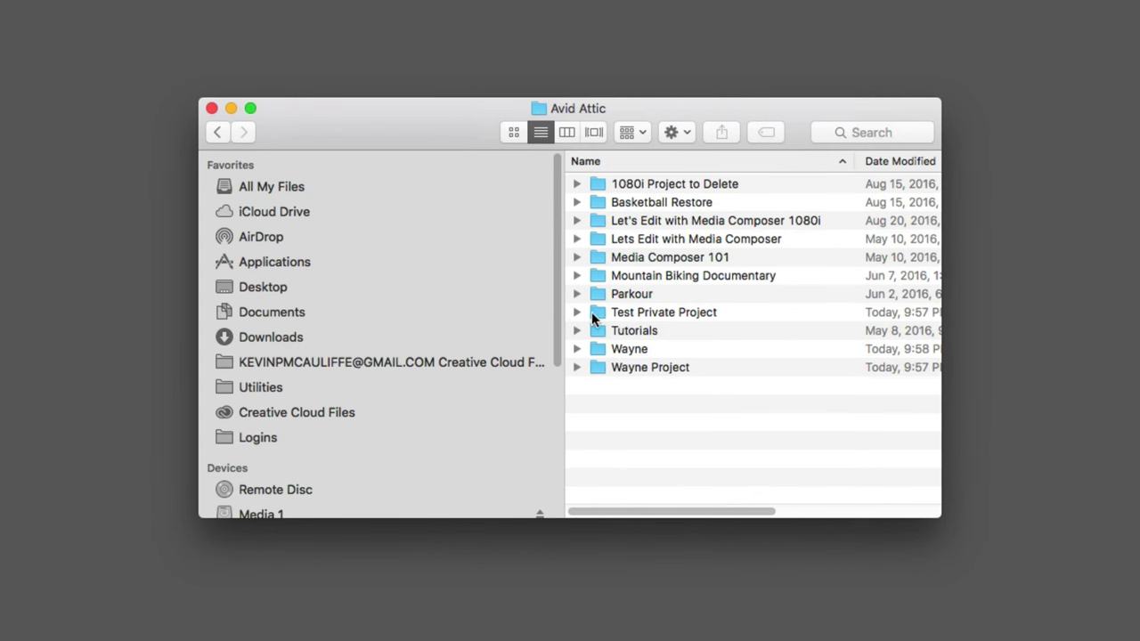
Step: Check Test Private Project's backups, then expand Lets Edit with Media Composer > Bins
{"action": "left_click", "coordinate": [579, 311]}
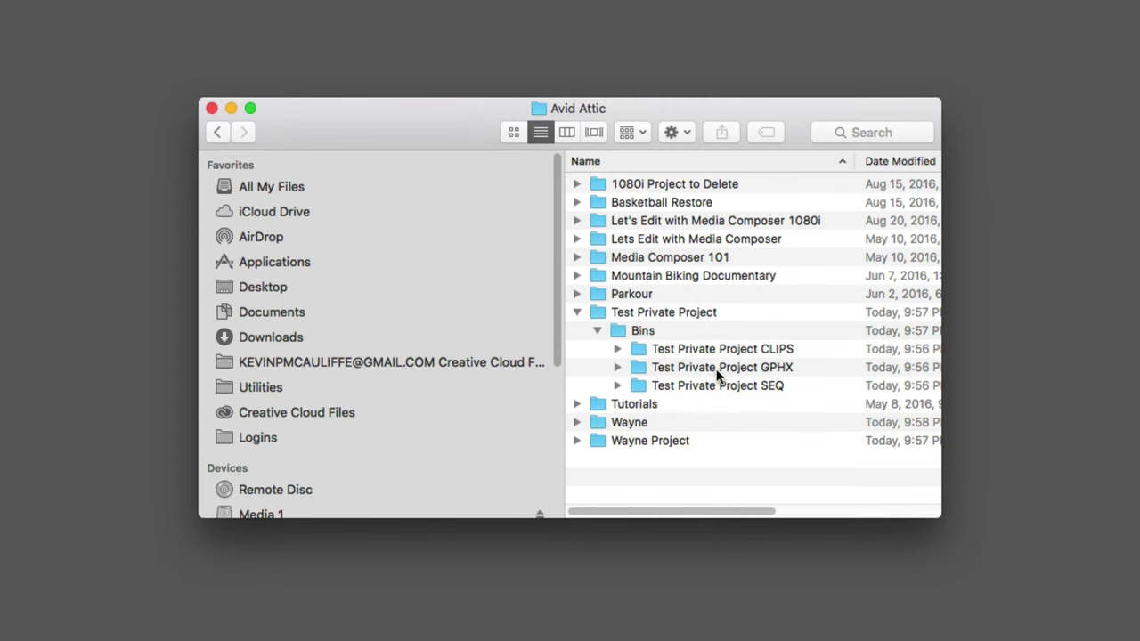
{"action": "left_click", "coordinate": [618, 386]}
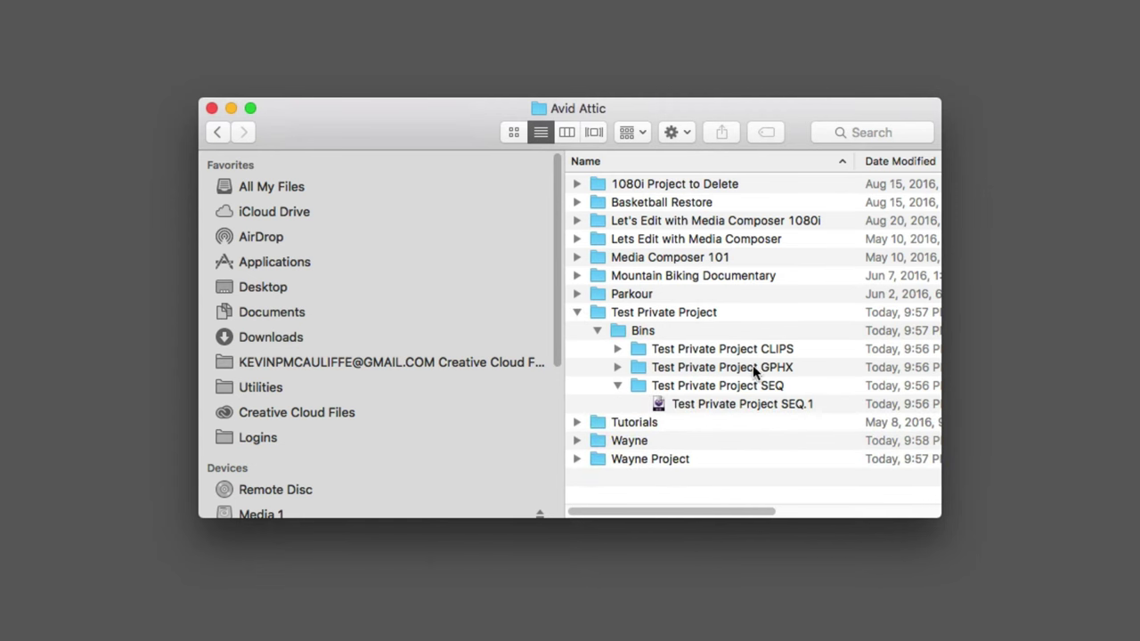
{"action": "left_click", "coordinate": [577, 312]}
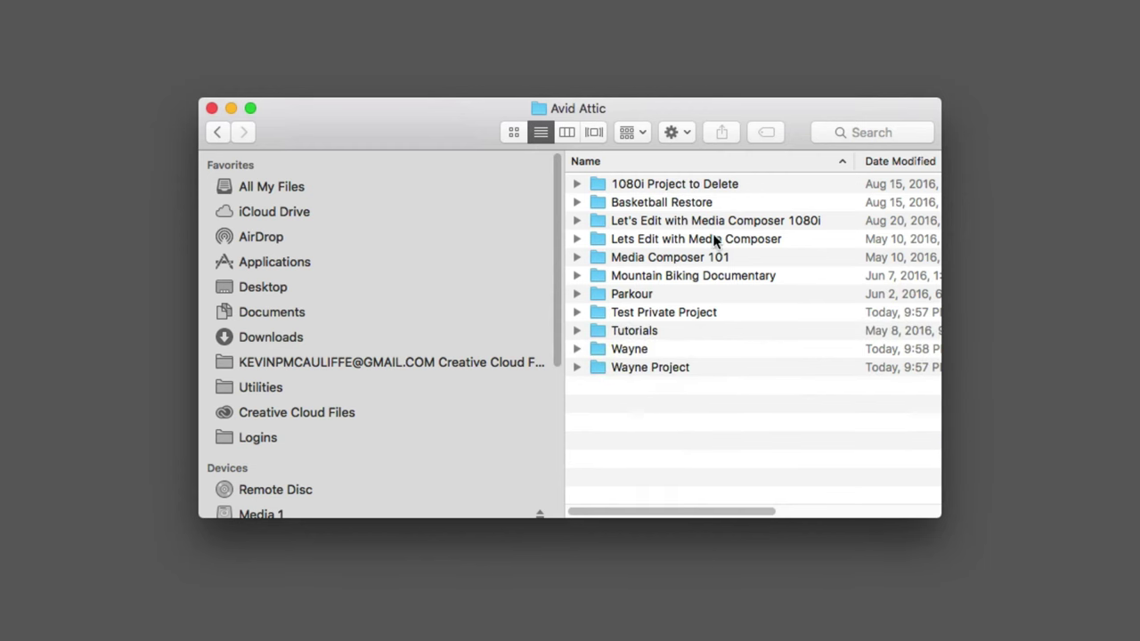
{"action": "left_click", "coordinate": [578, 238]}
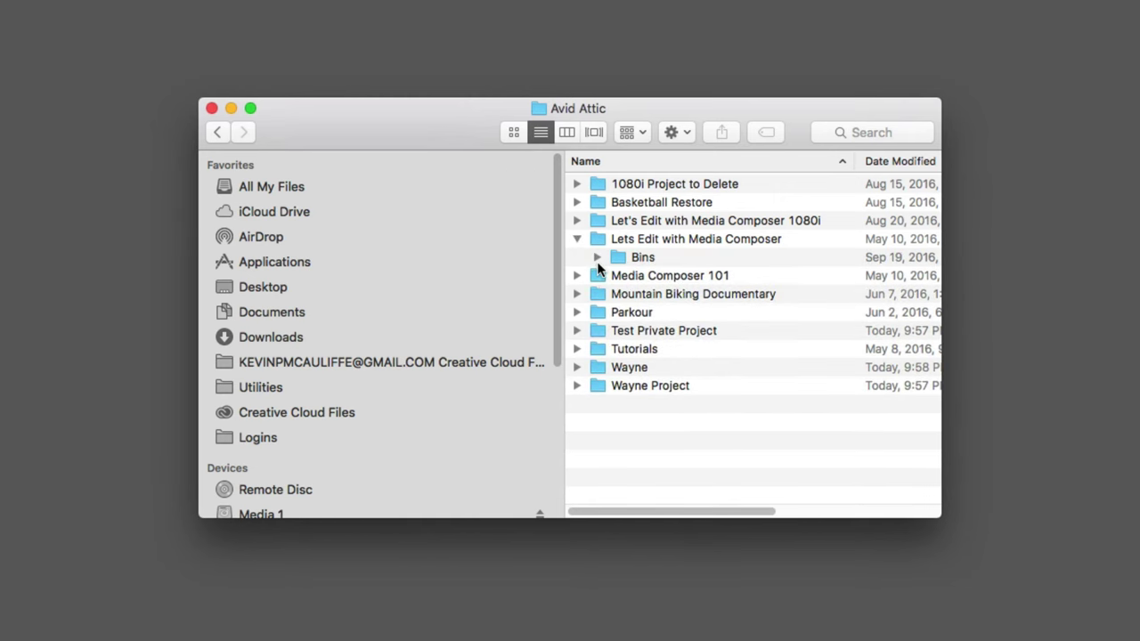
{"action": "left_click", "coordinate": [597, 256]}
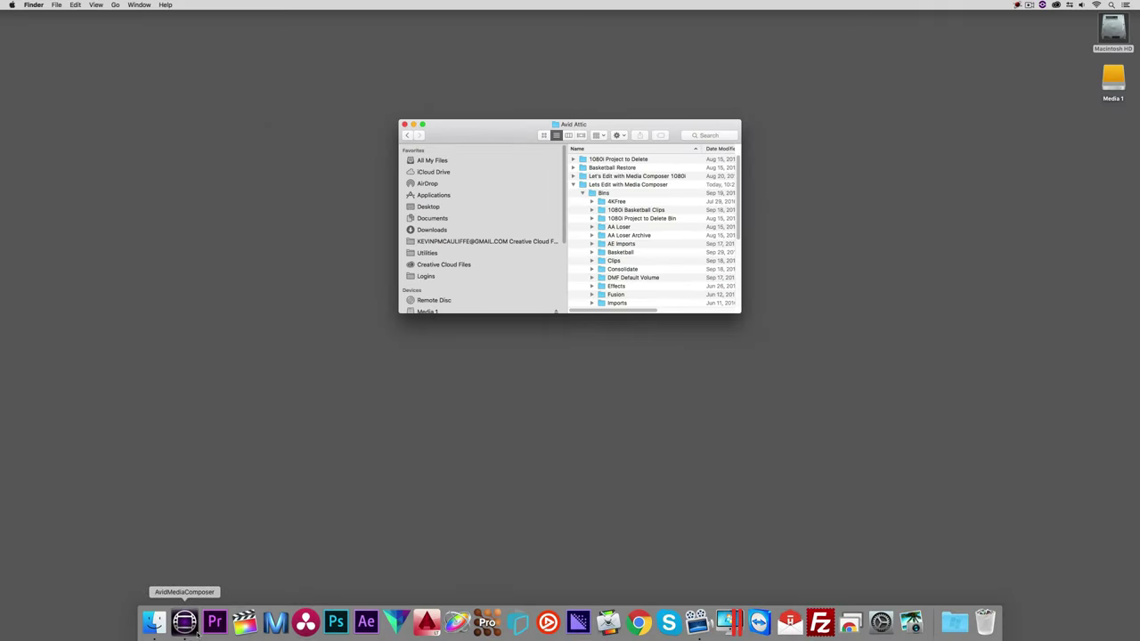
{"action": "left_click", "coordinate": [184, 621]}
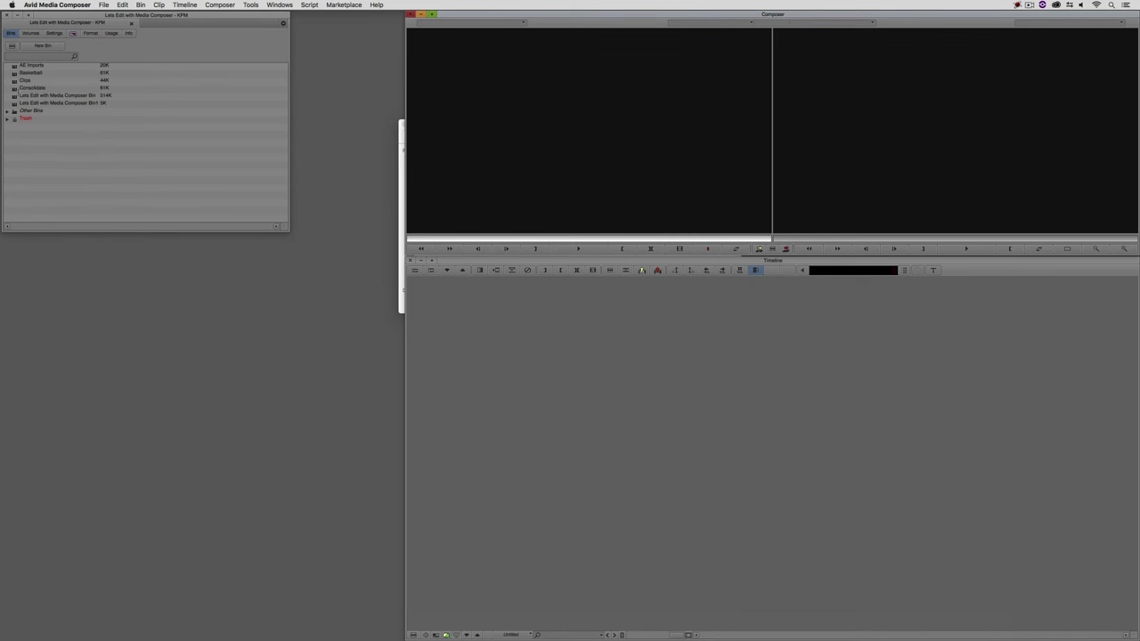
{"action": "double_click", "coordinate": [32, 87]}
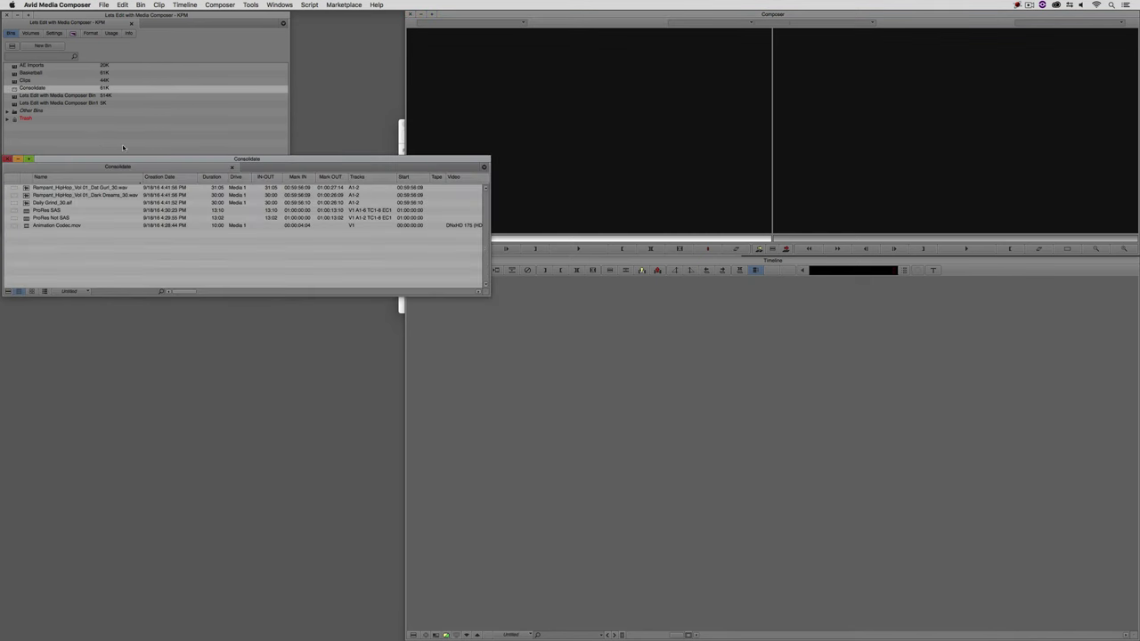
{"action": "left_click_drag", "start_coordinate": [487, 290], "coordinate": [329, 312]}
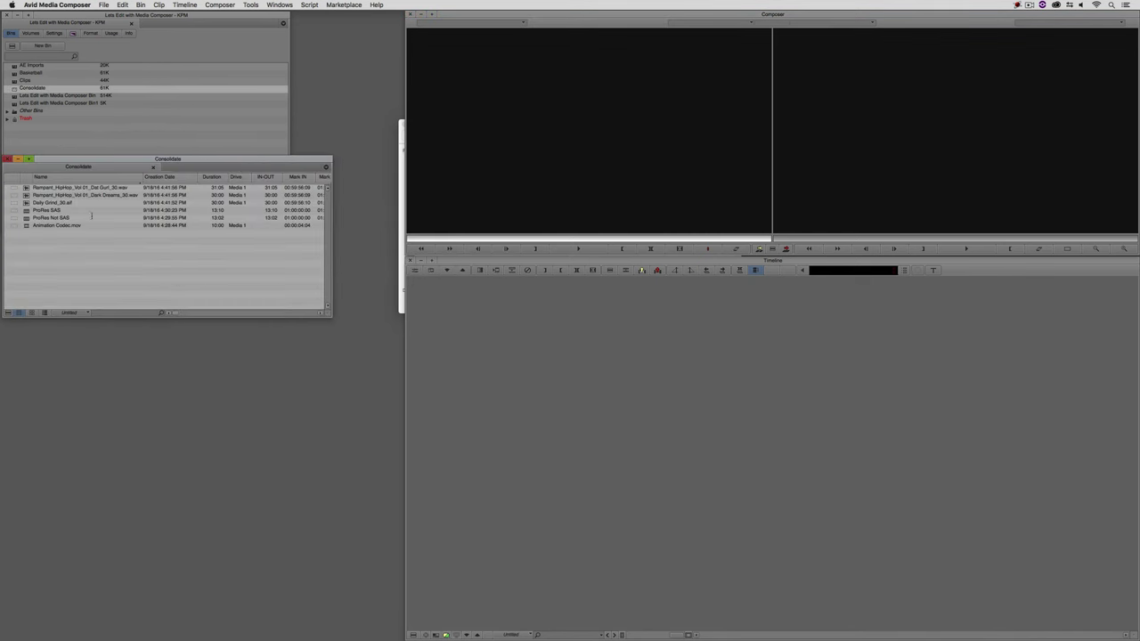
{"action": "left_click", "coordinate": [7, 159]}
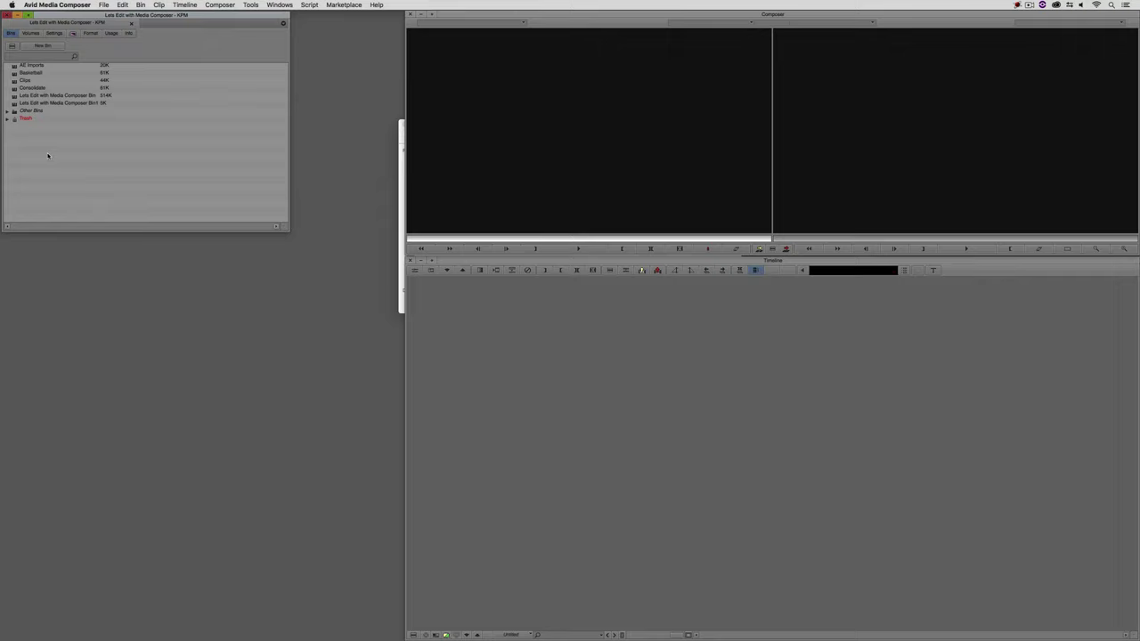
{"action": "key", "text": "super+h"}
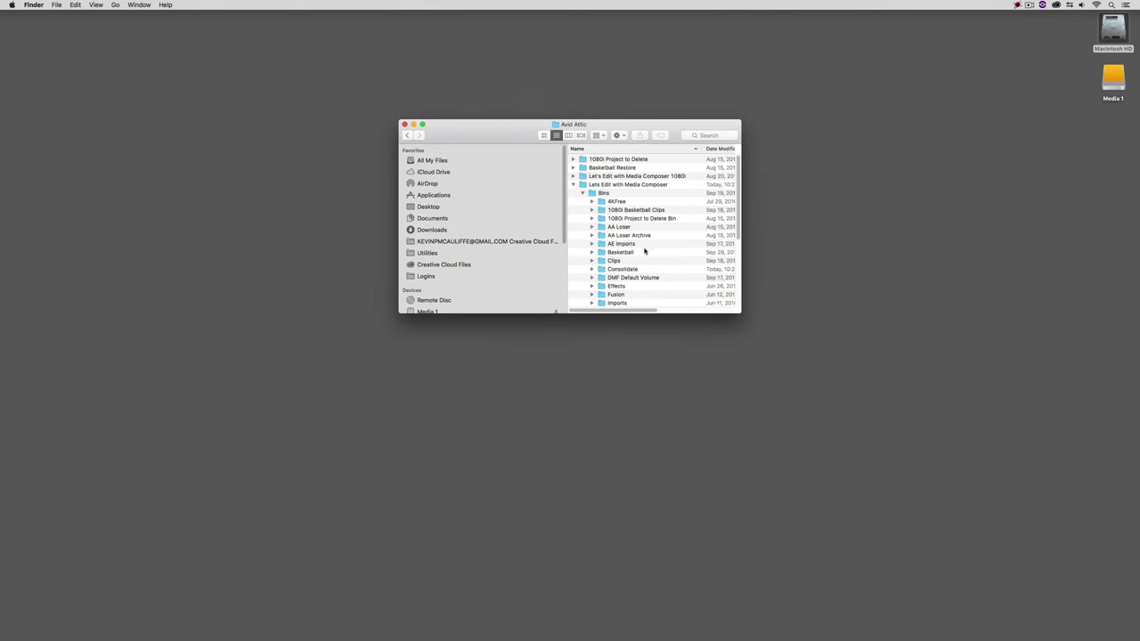
Step: Open the attic's Consolidate folder, widen the window to show size and kind, and select Consolidate.8
{"action": "double_click", "coordinate": [620, 270]}
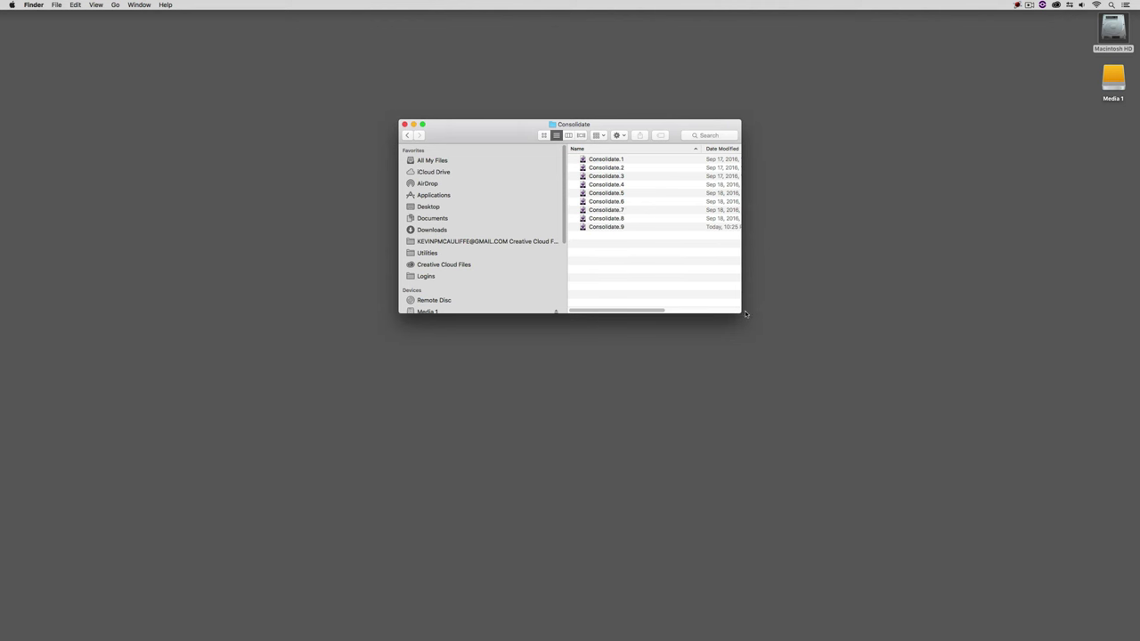
{"action": "left_click_drag", "start_coordinate": [746, 314], "coordinate": [923, 315]}
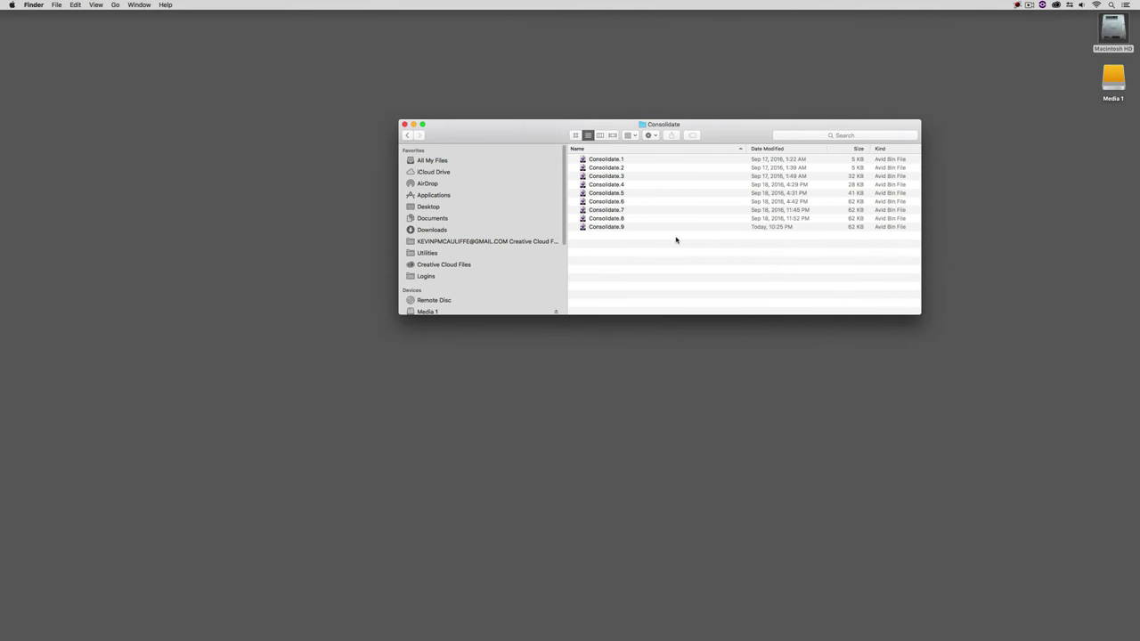
{"action": "left_click", "coordinate": [599, 219]}
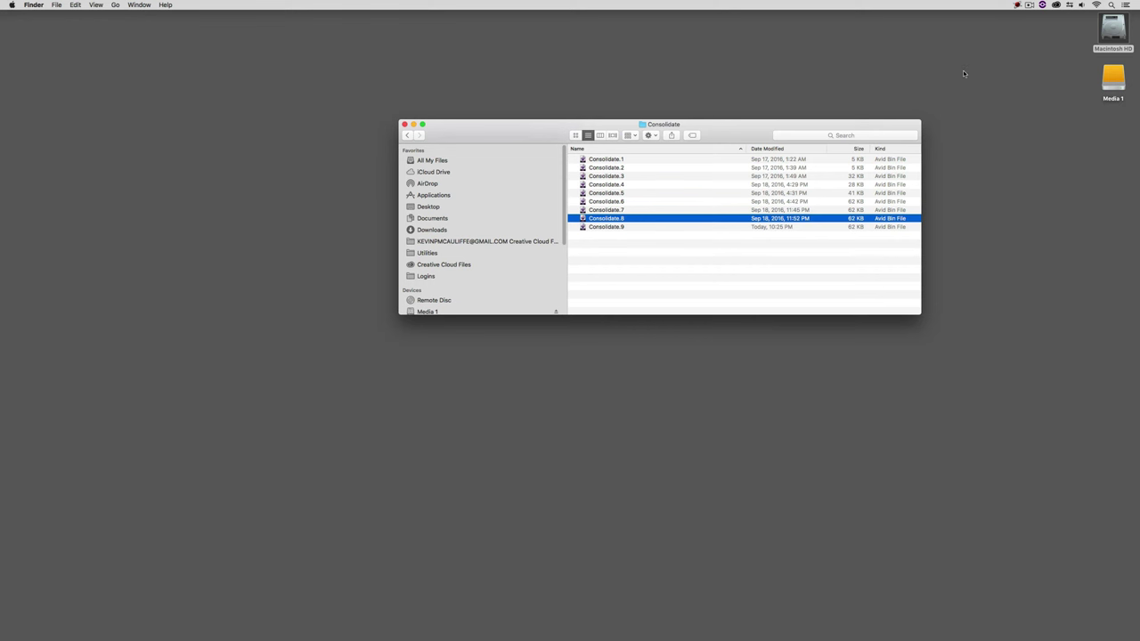
Step: Open Media 1 > Avid Projects > Lets Edit with Media Composer in a second Finder window
{"action": "double_click", "coordinate": [1113, 78]}
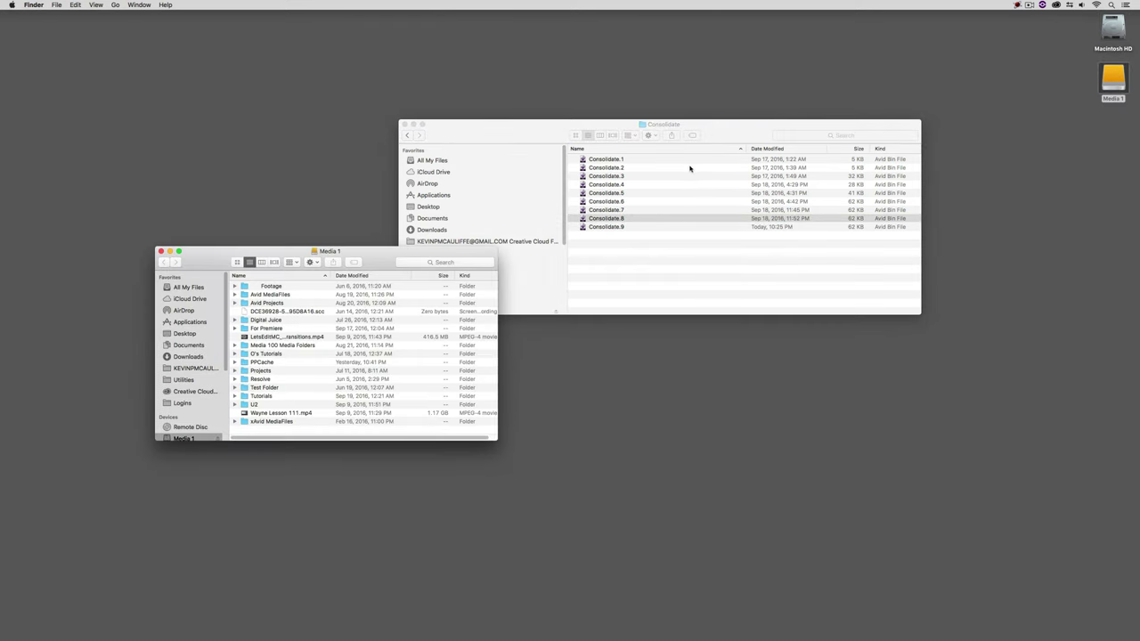
{"action": "double_click", "coordinate": [285, 305]}
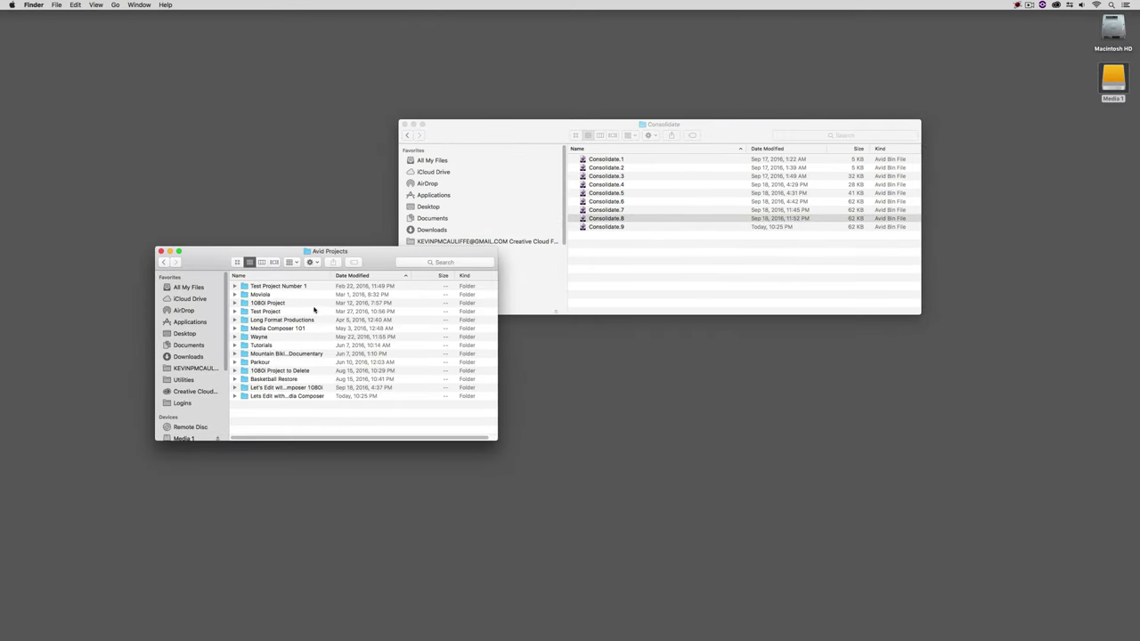
{"action": "double_click", "coordinate": [296, 396]}
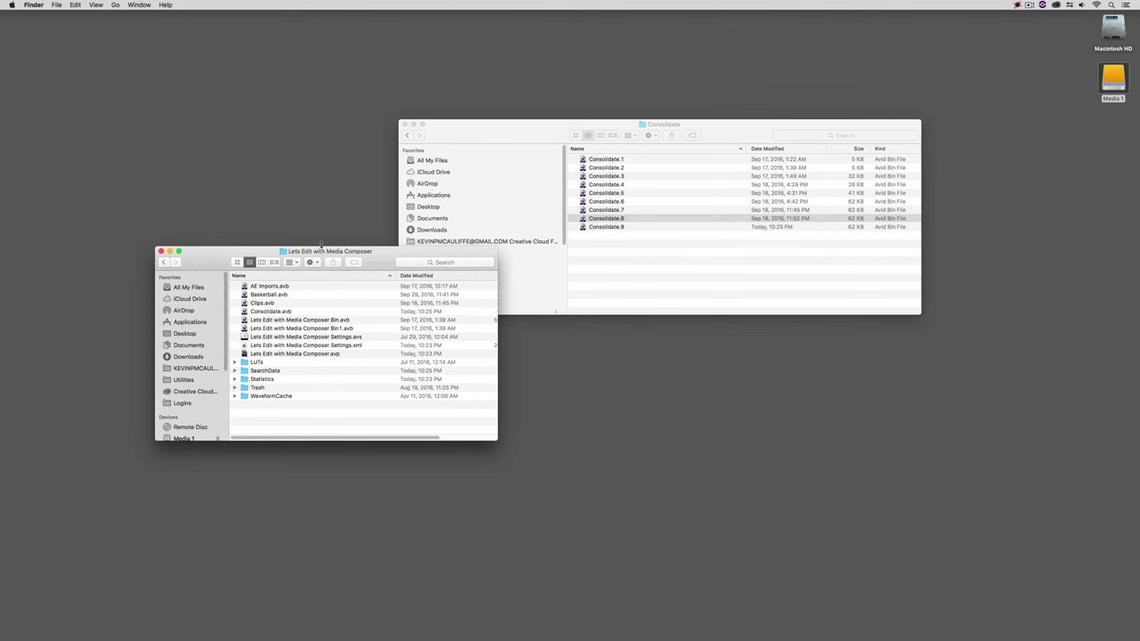
Step: Copy the Consolidate.8 bin file and paste the copy onto the desktop
{"action": "left_click", "coordinate": [162, 251]}
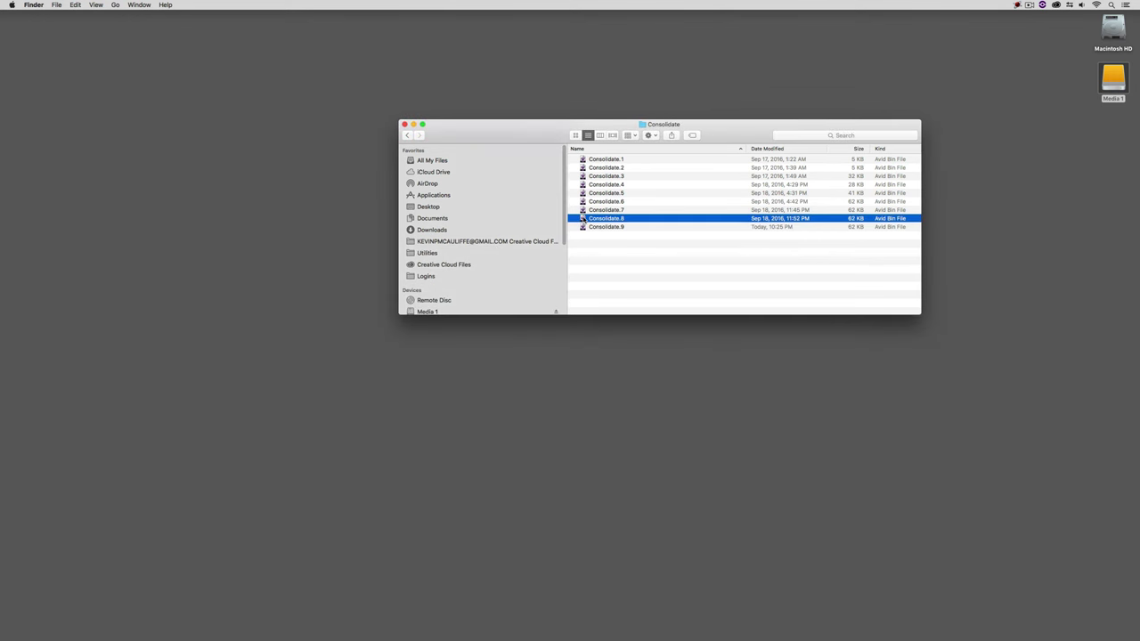
{"action": "key", "text": "super+c"}
{"action": "left_click", "coordinate": [606, 355]}
{"action": "key", "text": "super+v"}
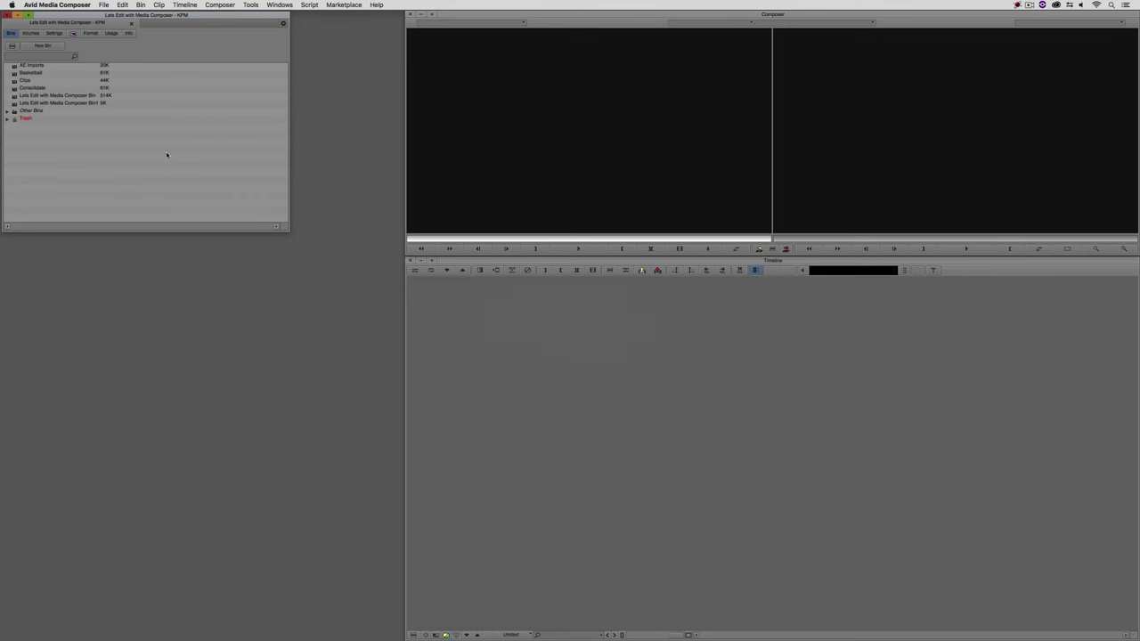
Step: Open Consolidate_Attic.avb from the Desktop folder via the Cmd+O open-bin dialog
{"action": "key", "text": "super+o"}
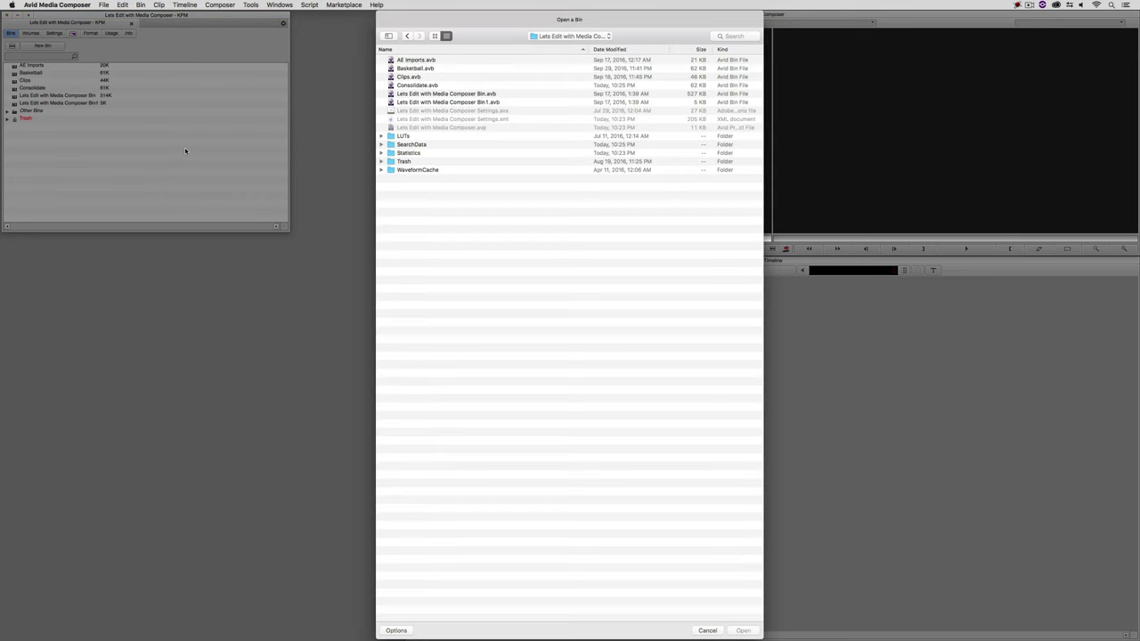
{"action": "left_click", "coordinate": [570, 37]}
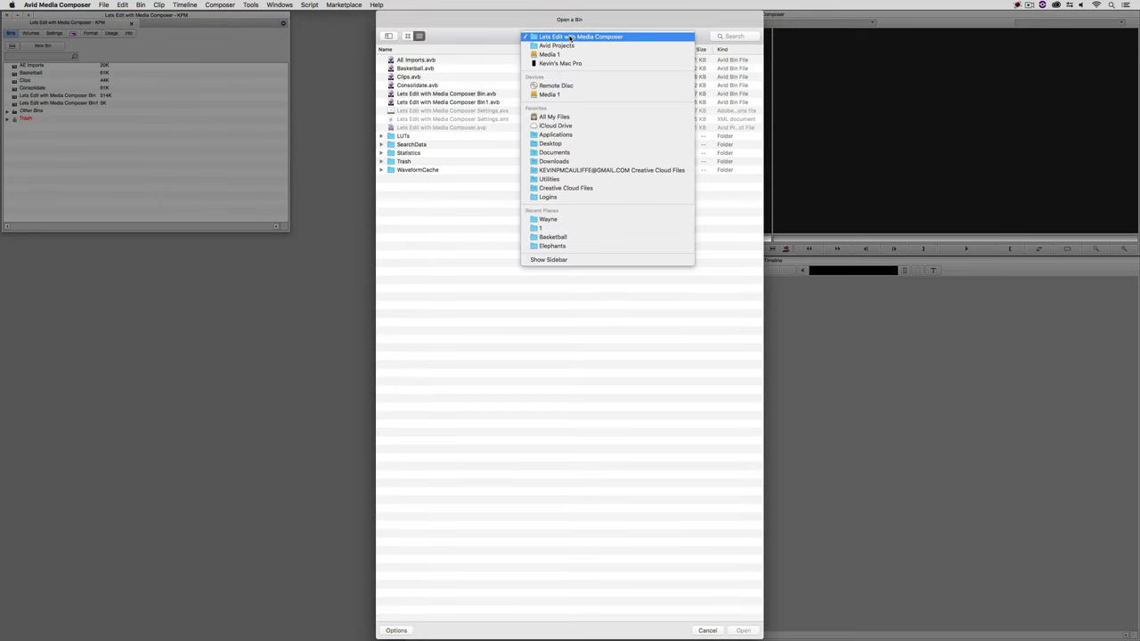
{"action": "left_click", "coordinate": [553, 143]}
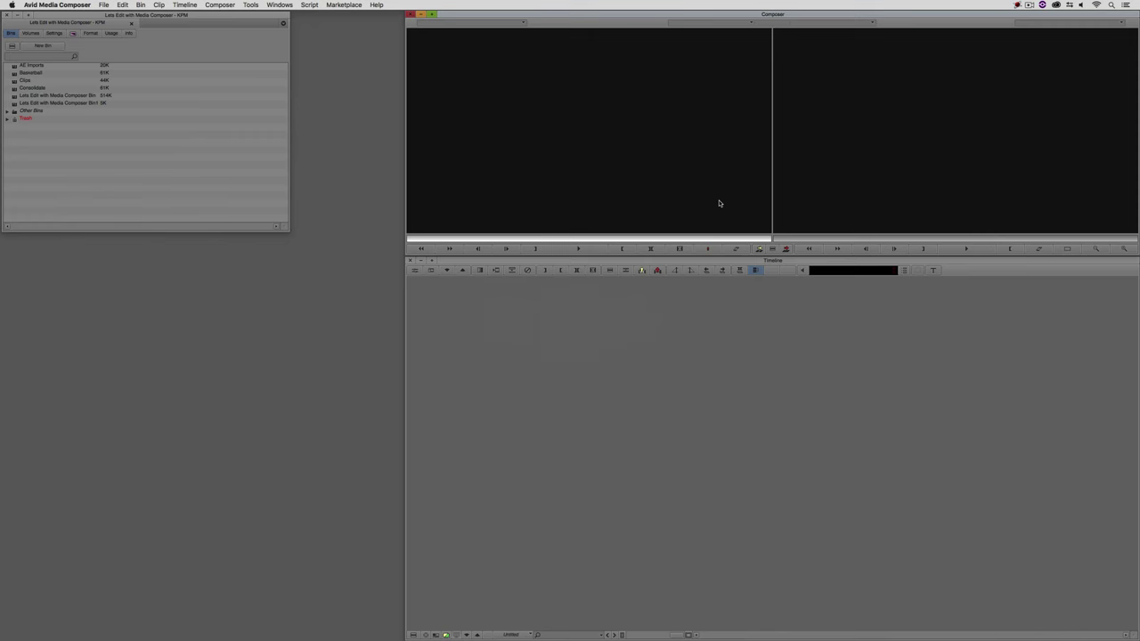
{"action": "key", "text": "super+o"}
{"action": "left_click", "coordinate": [570, 36]}
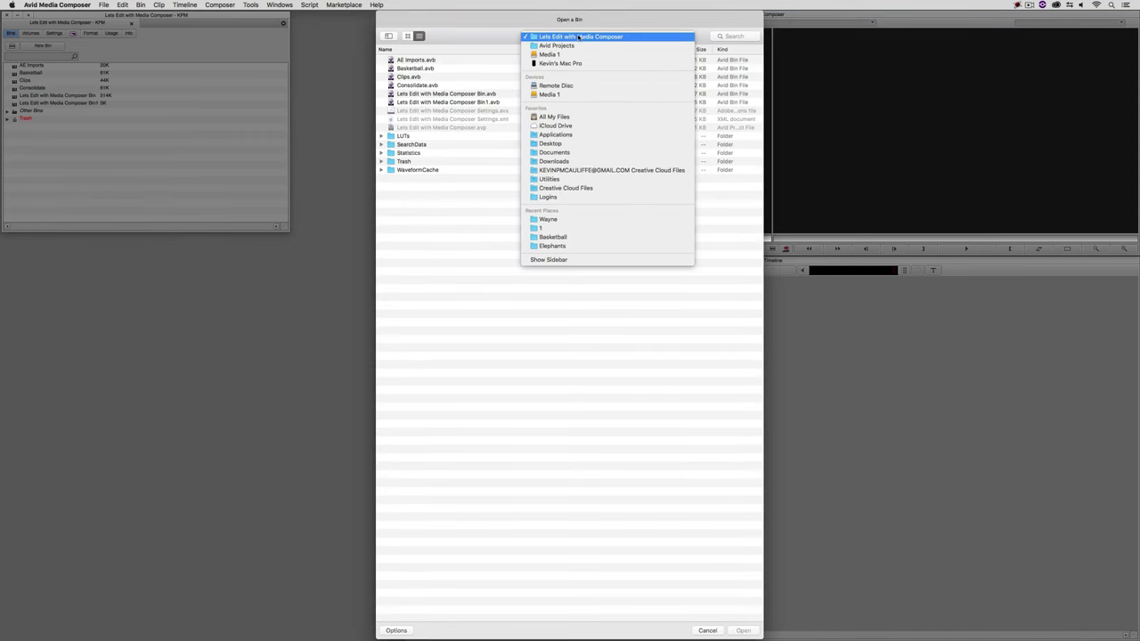
{"action": "left_click", "coordinate": [561, 144]}
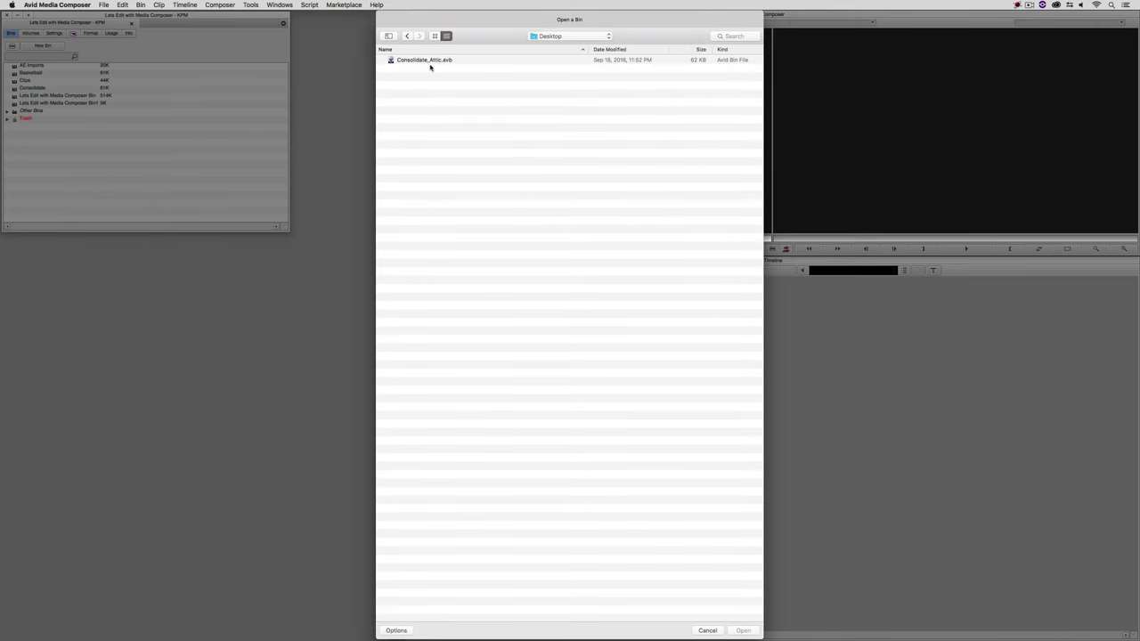
{"action": "left_click", "coordinate": [431, 61]}
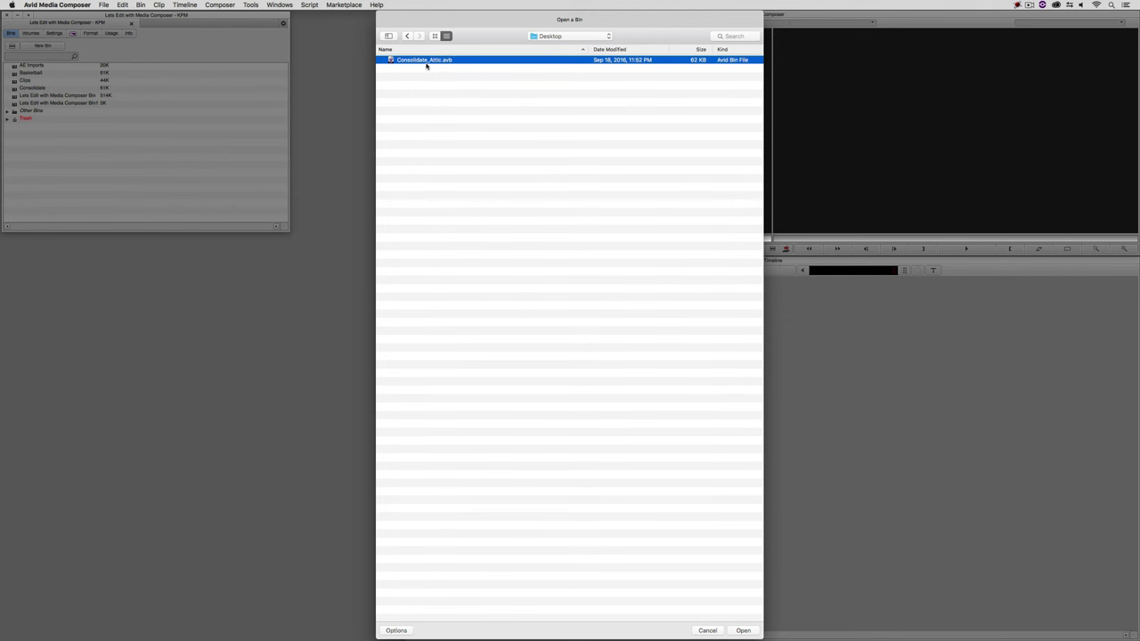
{"action": "left_click", "coordinate": [743, 631]}
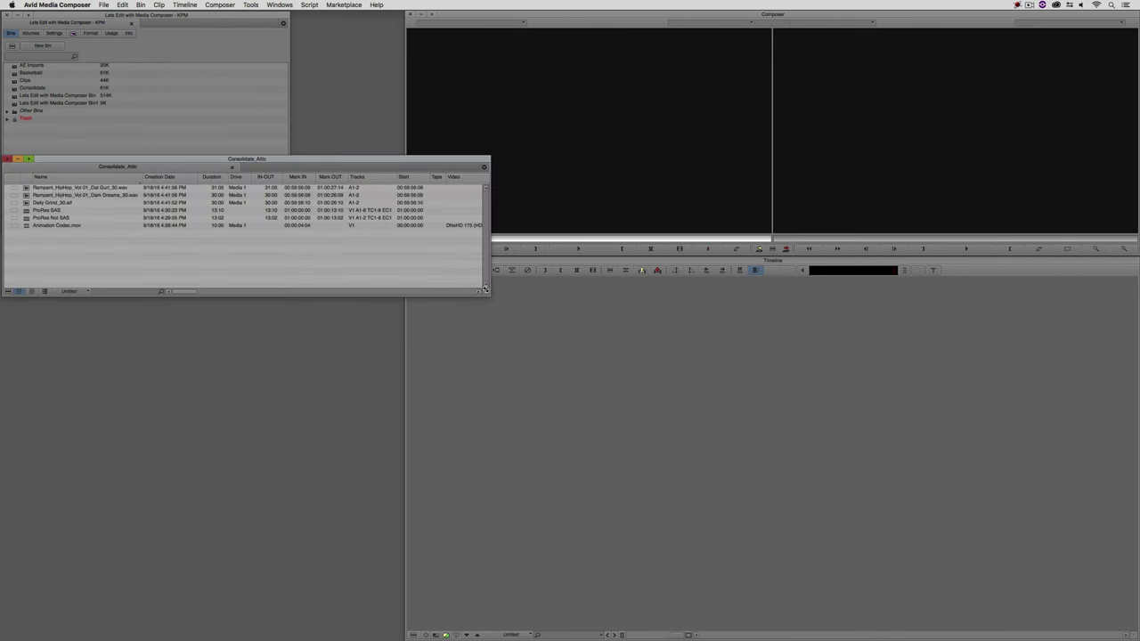
Step: Narrow and reposition the Consolidate_Attic bin, then try opening Consolidate and dismiss the already-open error
{"action": "left_click_drag", "start_coordinate": [486, 291], "coordinate": [375, 296]}
{"action": "left_click_drag", "start_coordinate": [311, 165], "coordinate": [310, 249]}
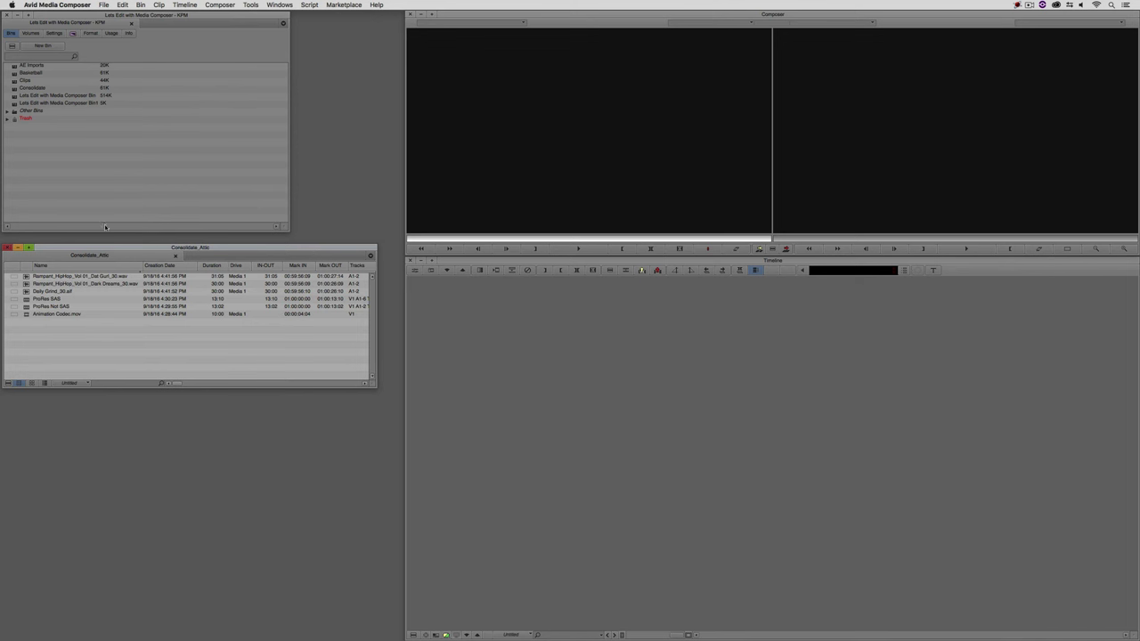
{"action": "double_click", "coordinate": [13, 90]}
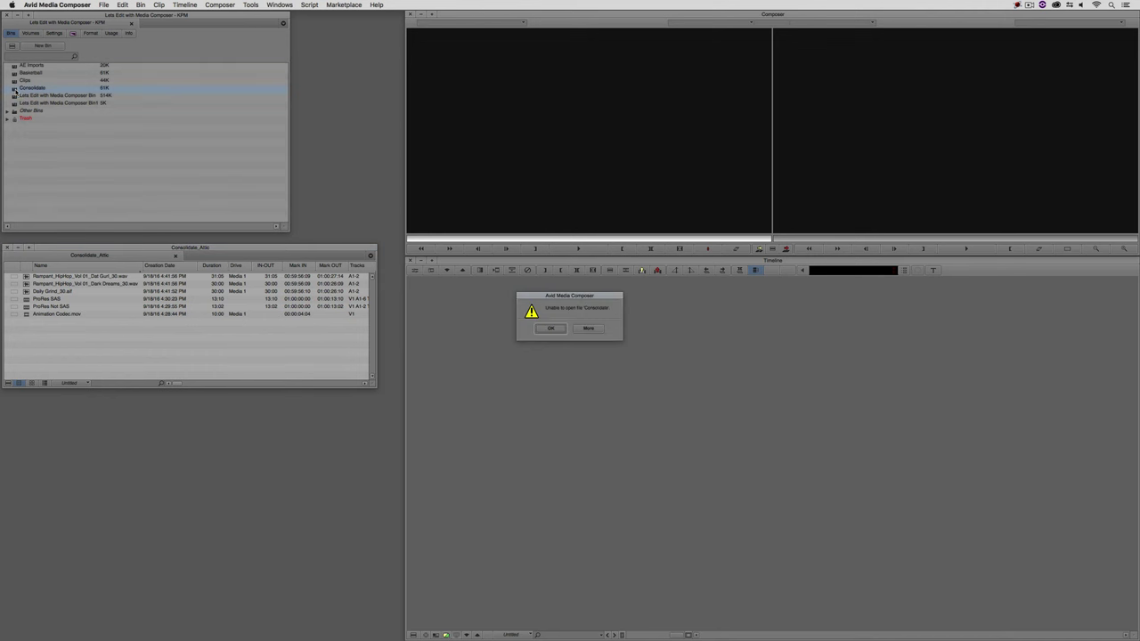
{"action": "left_click", "coordinate": [586, 328]}
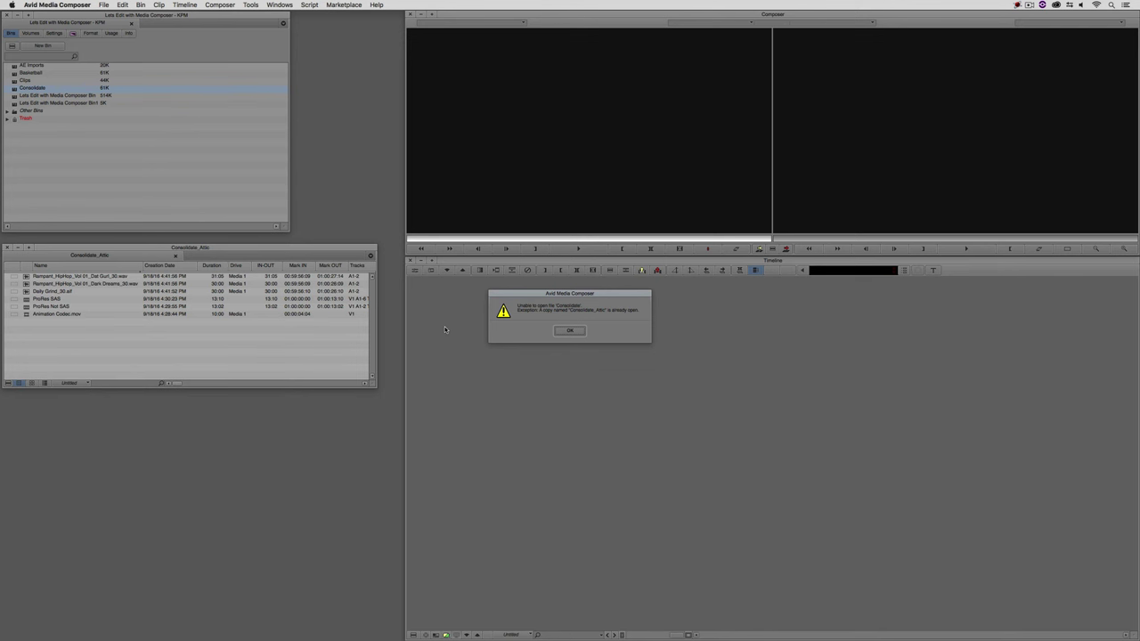
{"action": "key", "text": "Return"}
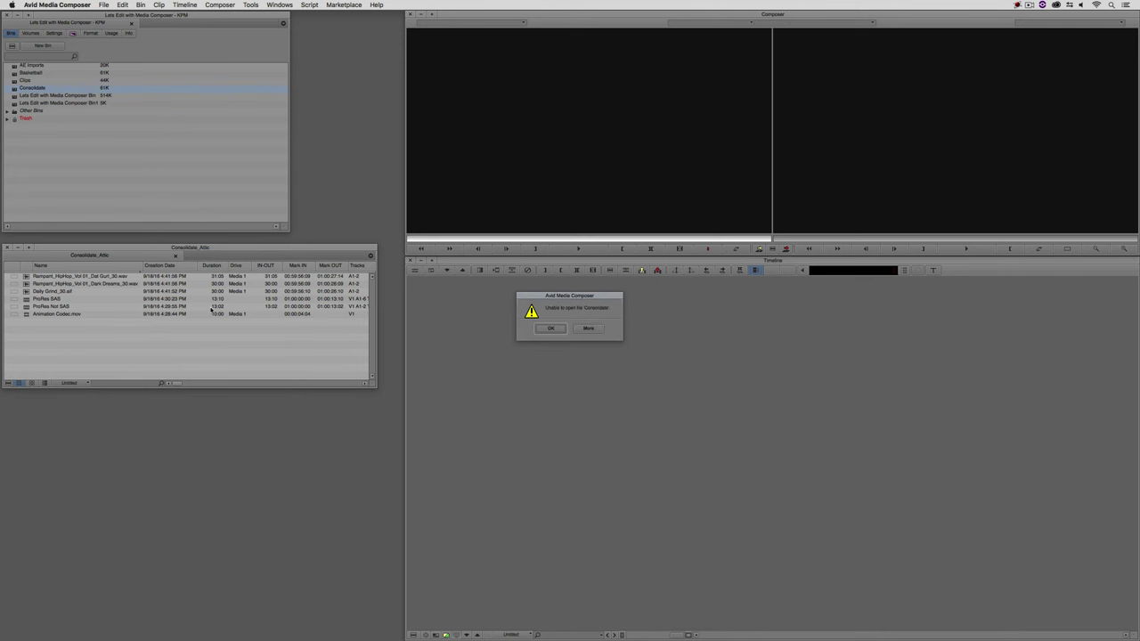
{"action": "left_click", "coordinate": [550, 329]}
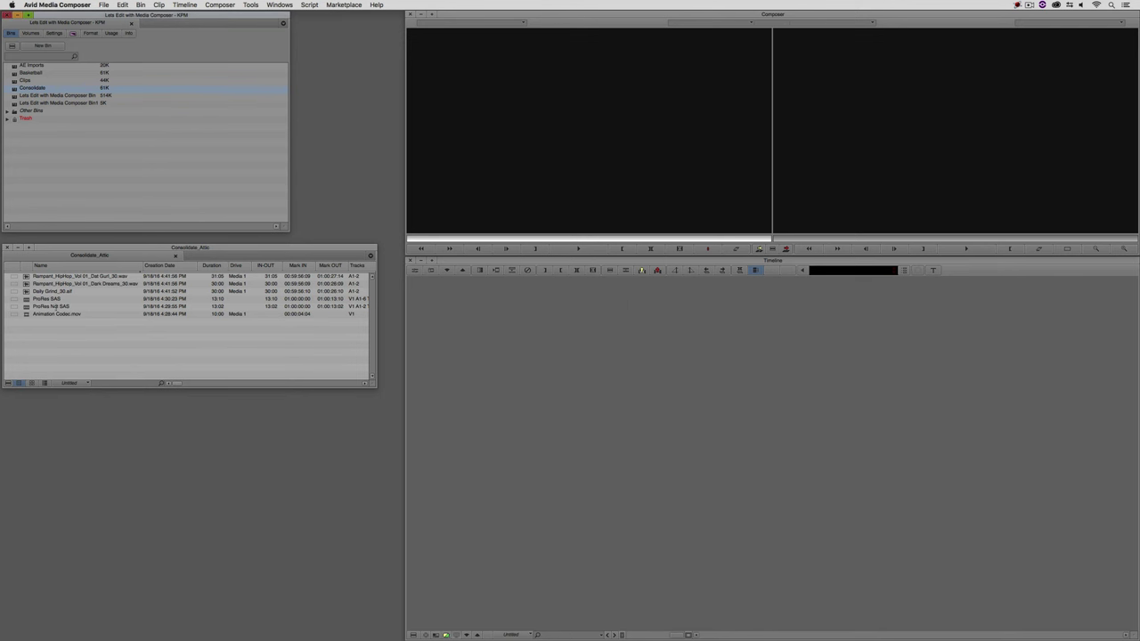
Step: Rename ProRes SAS to 'ProRes SAS Attic' and copy ProRes Not SAS into the Clips bin
{"action": "left_click", "coordinate": [51, 298]}
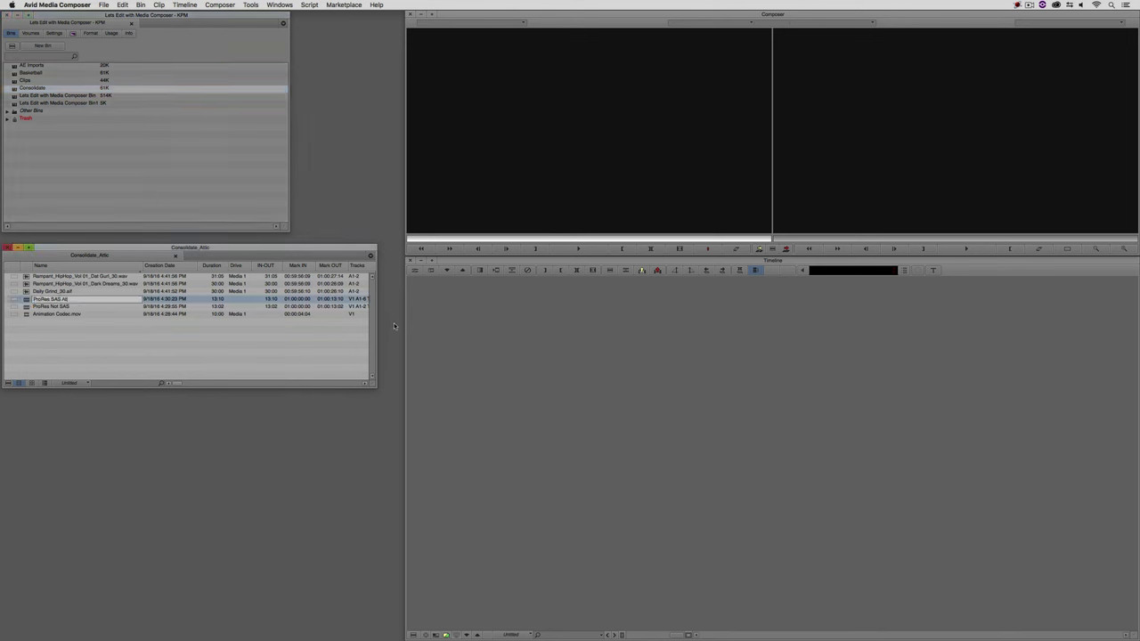
{"action": "type", "text": "Attic"}
{"action": "key", "text": "Return"}
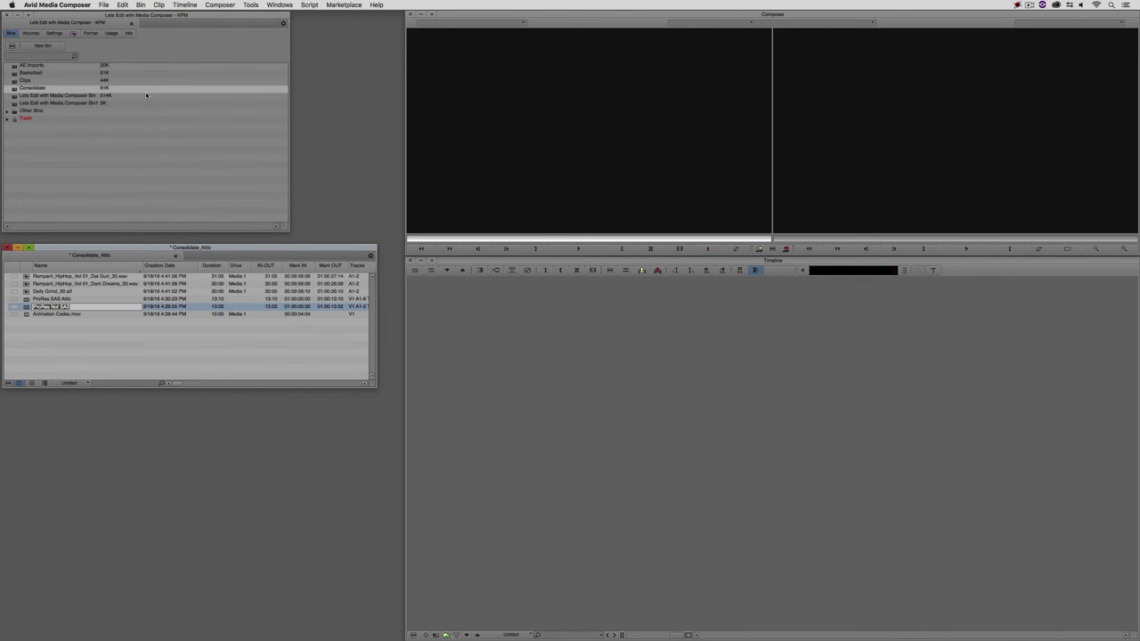
{"action": "double_click", "coordinate": [25, 80]}
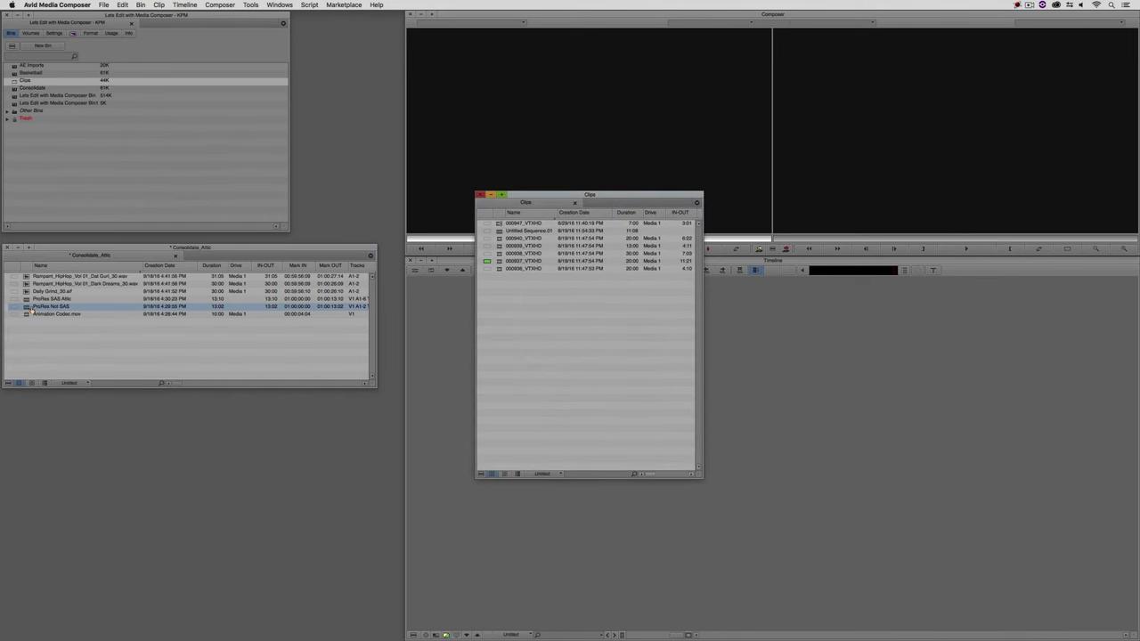
{"action": "left_click_drag", "start_coordinate": [27, 311], "coordinate": [518, 309]}
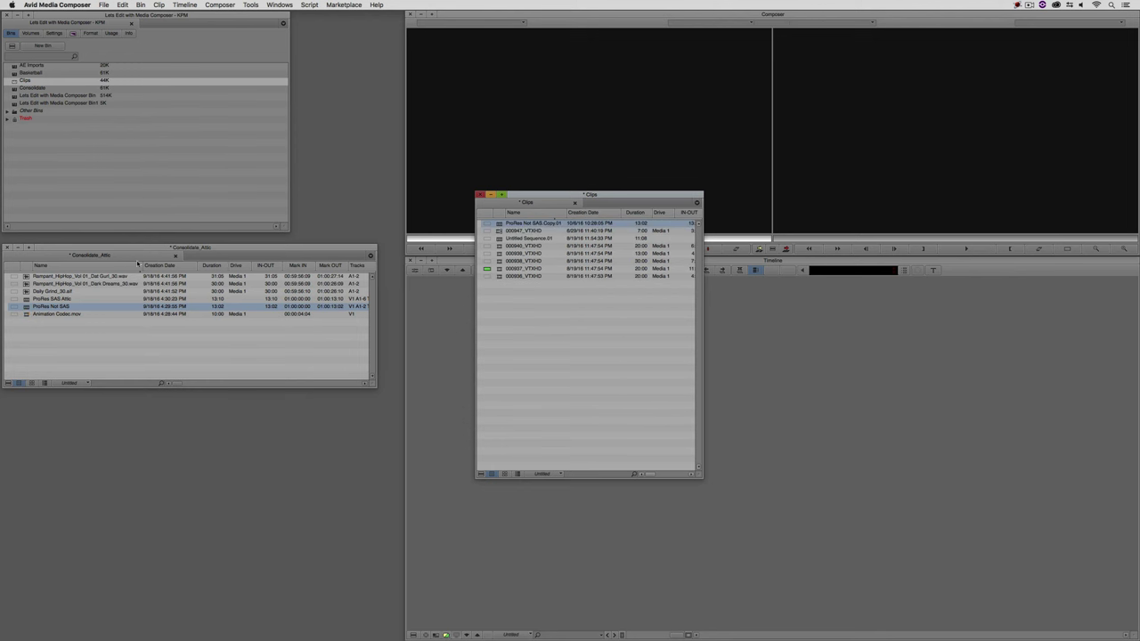
Step: Close the Consolidate_Attic bin and remove it from the project's Other Bins list
{"action": "left_click", "coordinate": [7, 246]}
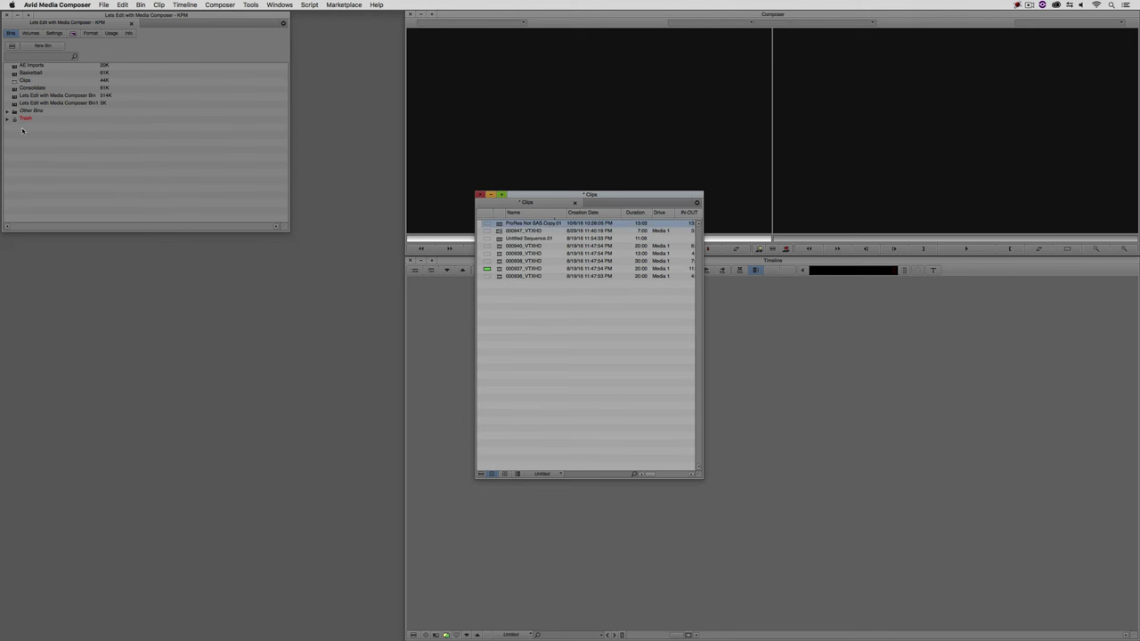
{"action": "left_click", "coordinate": [23, 131]}
{"action": "left_click", "coordinate": [7, 110]}
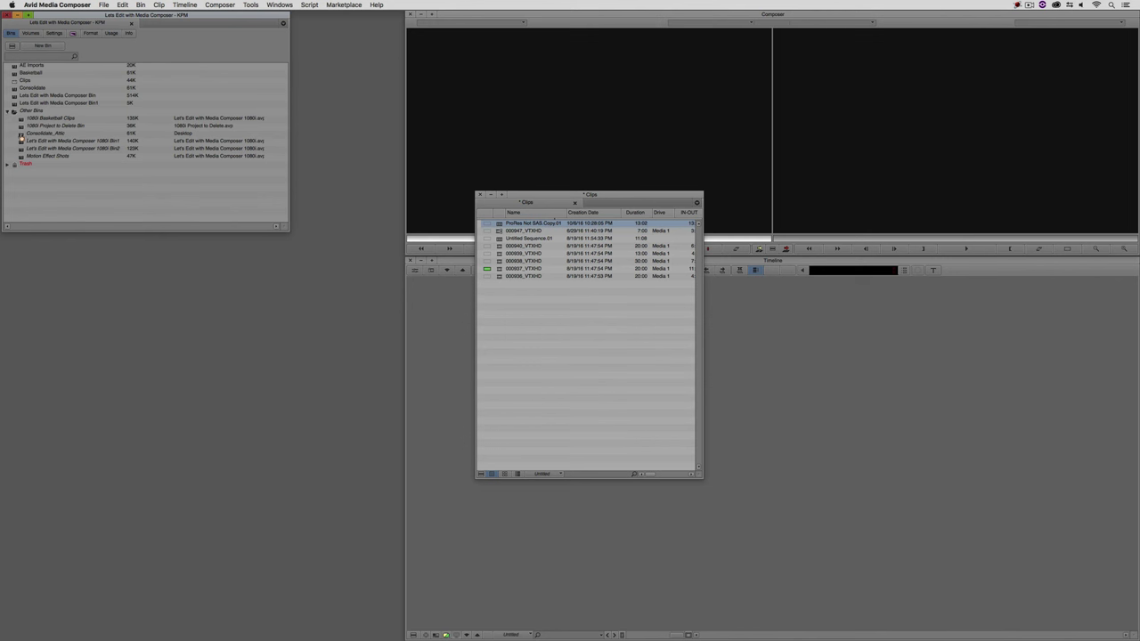
{"action": "left_click_drag", "start_coordinate": [21, 136], "coordinate": [20, 164]}
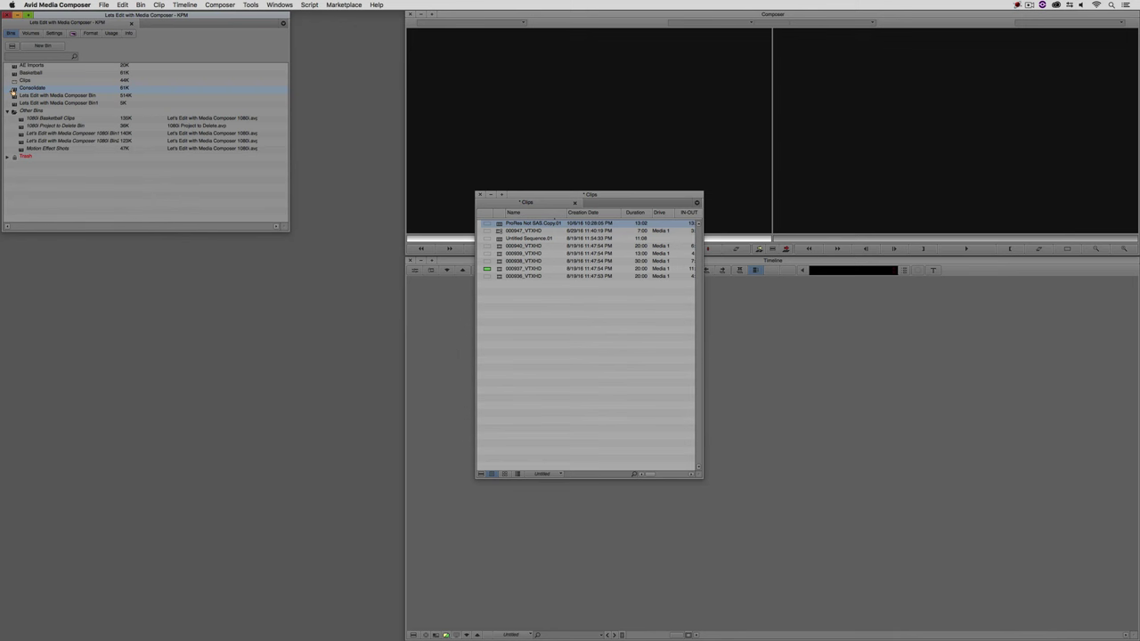
Step: Move ProRes Not SAS Copy.01 into Consolidate, then save and close the Consolidate and Clips bins
{"action": "left_click_drag", "start_coordinate": [14, 89], "coordinate": [14, 89]}
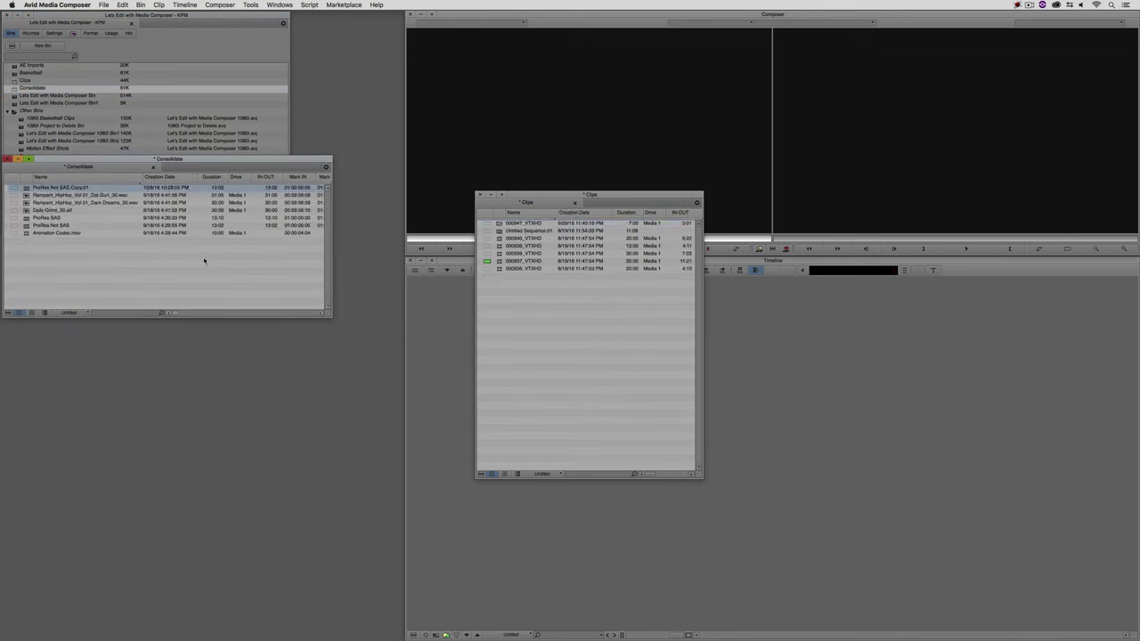
{"action": "left_click", "coordinate": [9, 161]}
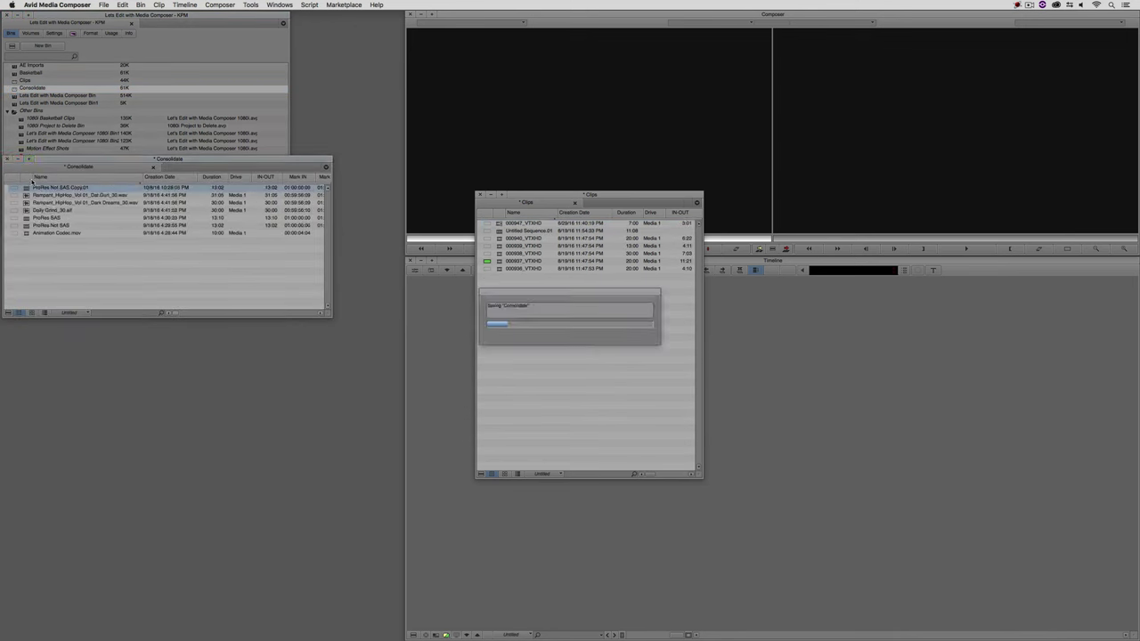
{"action": "left_click", "coordinate": [480, 196]}
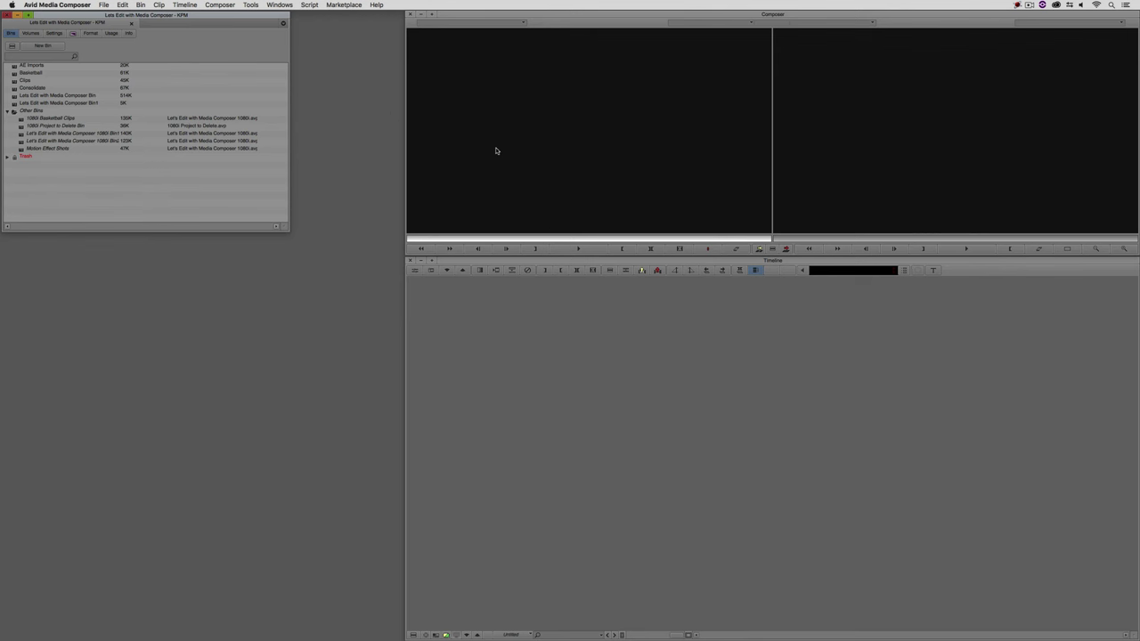
Step: Reopen Consolidate_Attic.avb from the Desktop folder with Cmd+O in Media Composer
{"action": "key", "text": "super+h"}
{"action": "key", "text": "super+Tab"}
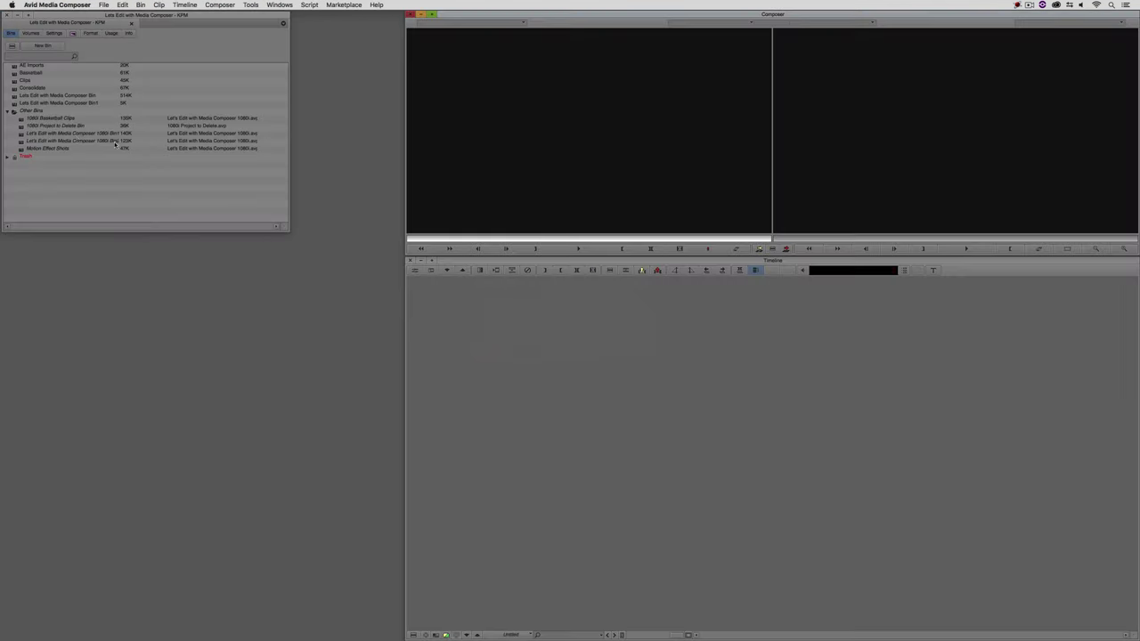
{"action": "left_click", "coordinate": [185, 48]}
{"action": "key", "text": "super+o"}
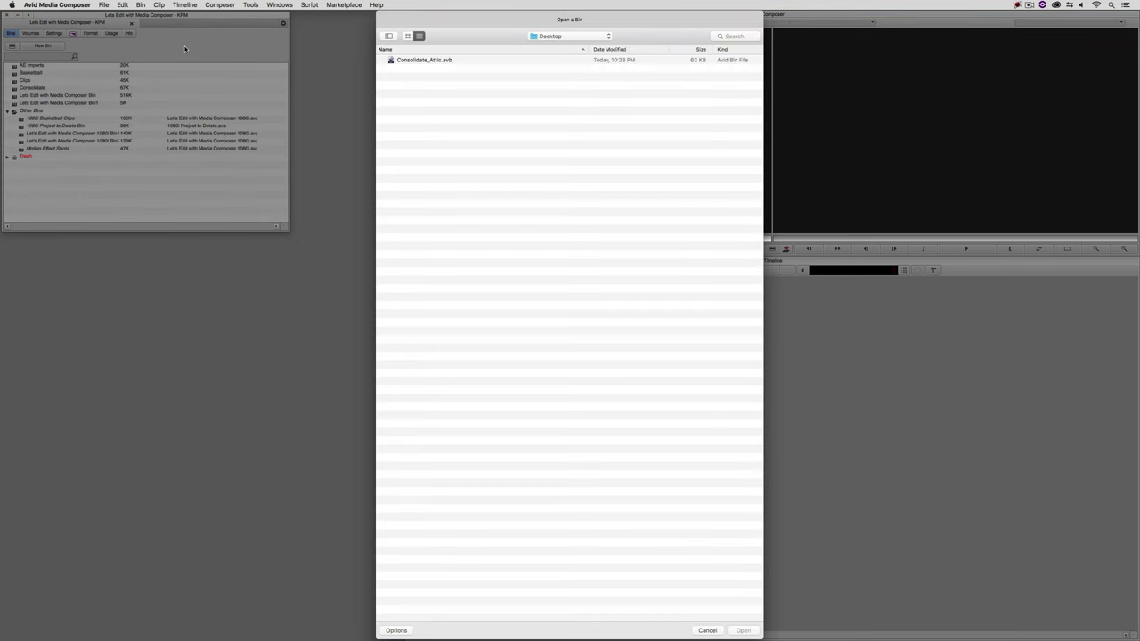
{"action": "double_click", "coordinate": [433, 60]}
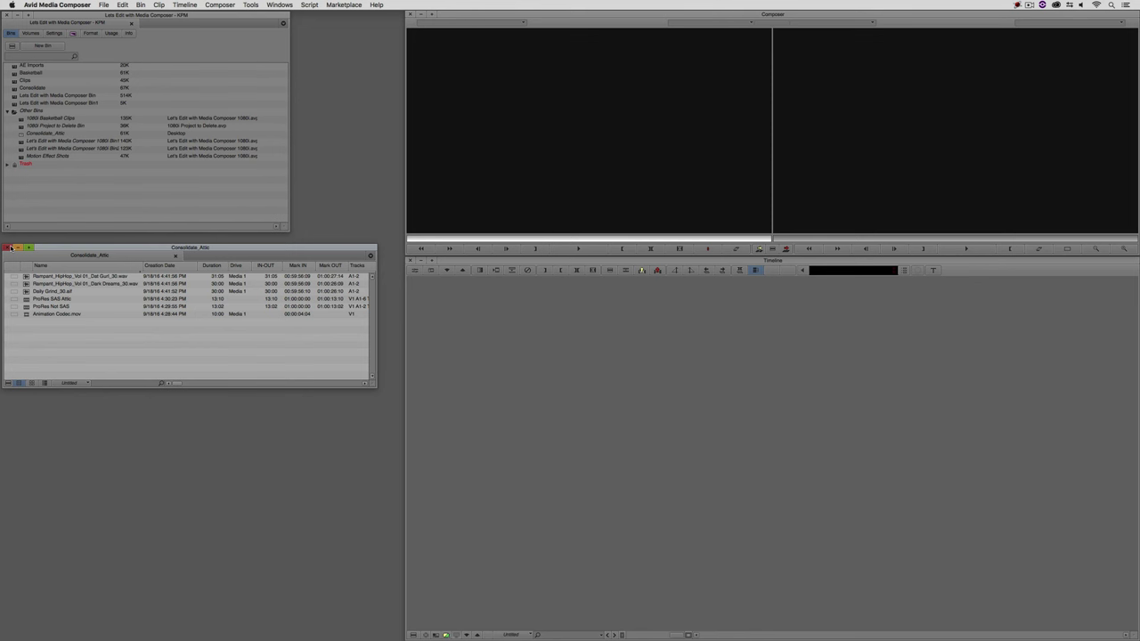
Step: Delete all six items from Consolidate_Attic, including master clips but keeping media files on disk
{"action": "key", "text": "super+a"}
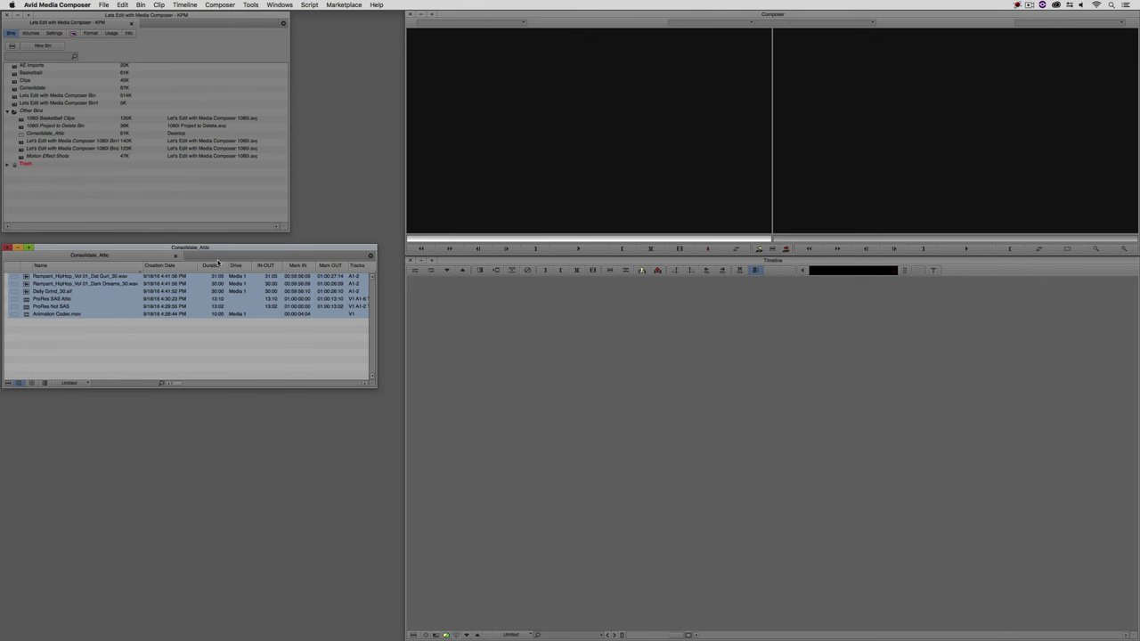
{"action": "key", "text": "Delete"}
{"action": "left_click", "coordinate": [537, 280]}
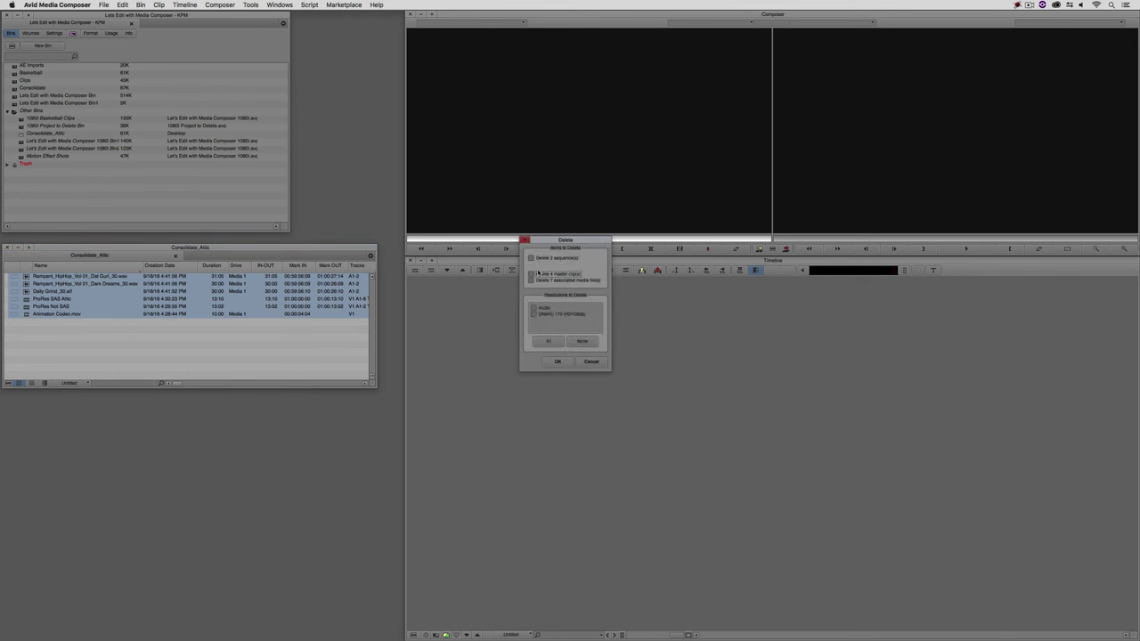
{"action": "left_click", "coordinate": [566, 283]}
{"action": "left_click", "coordinate": [558, 361]}
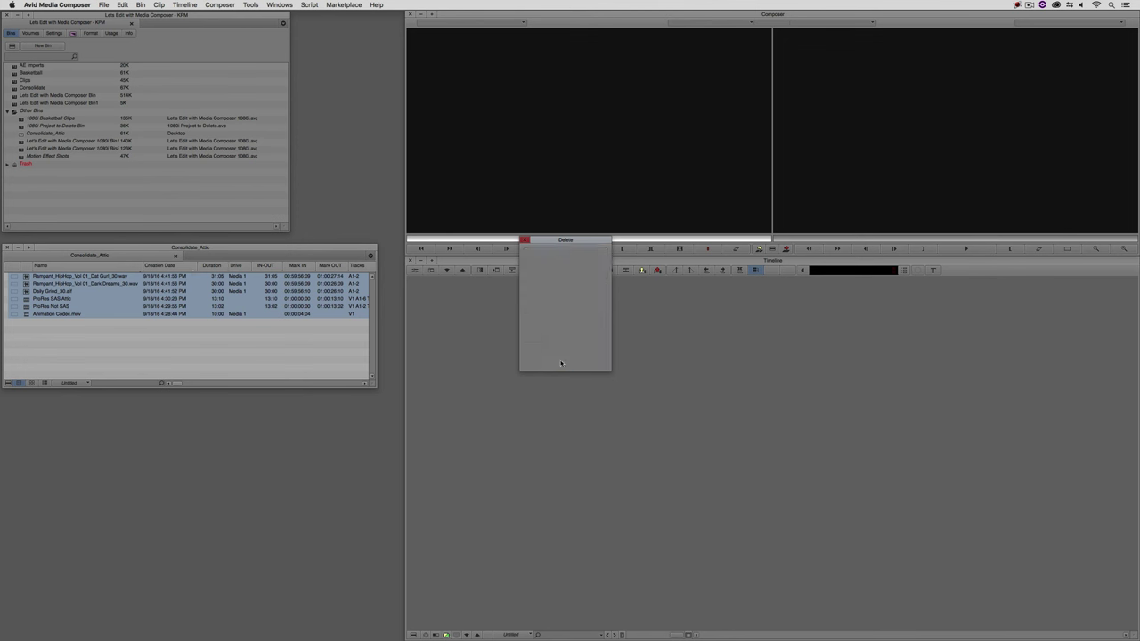
{"action": "left_click", "coordinate": [8, 247]}
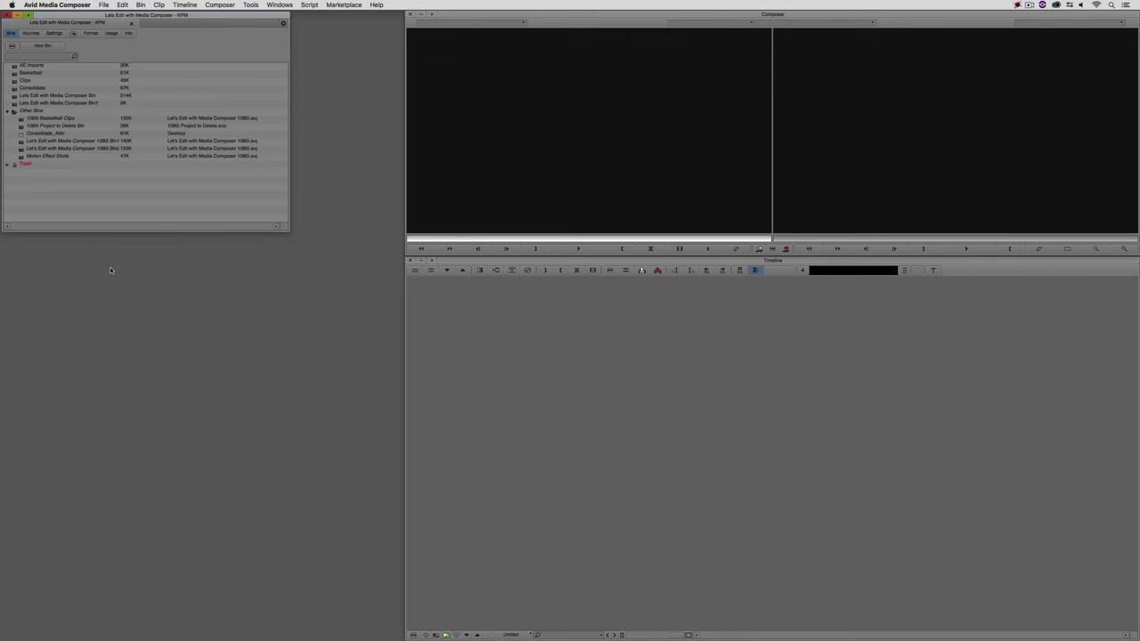